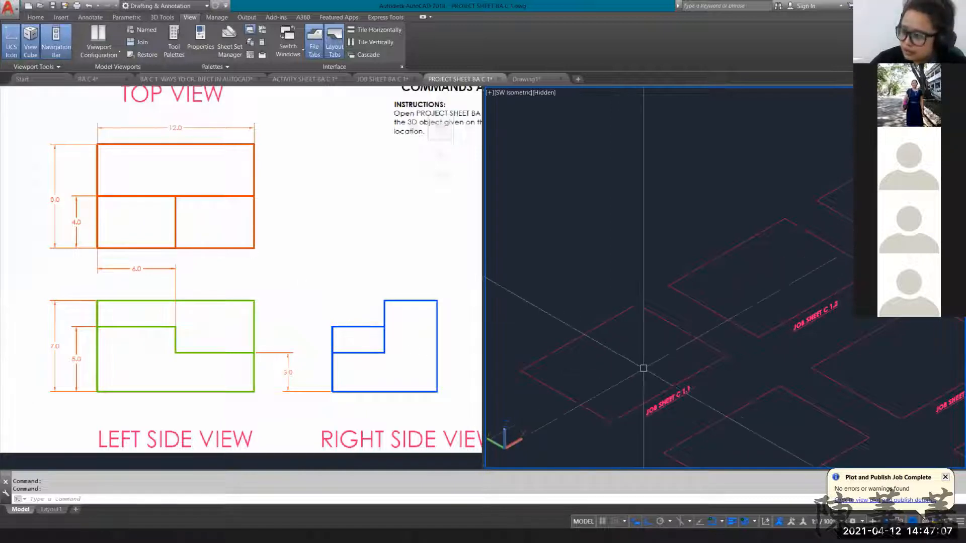
Step: Draw a rectangle 12 long and 8 wide inside the JOB SHEET C 1.1 frame
{"action": "scroll", "coordinate": [610, 370], "scroll_direction": "up", "scroll_amount": 2}
{"action": "middle_click_drag", "start_coordinate": [609, 370], "coordinate": [657, 341]}
{"action": "type", "text": "rec"}
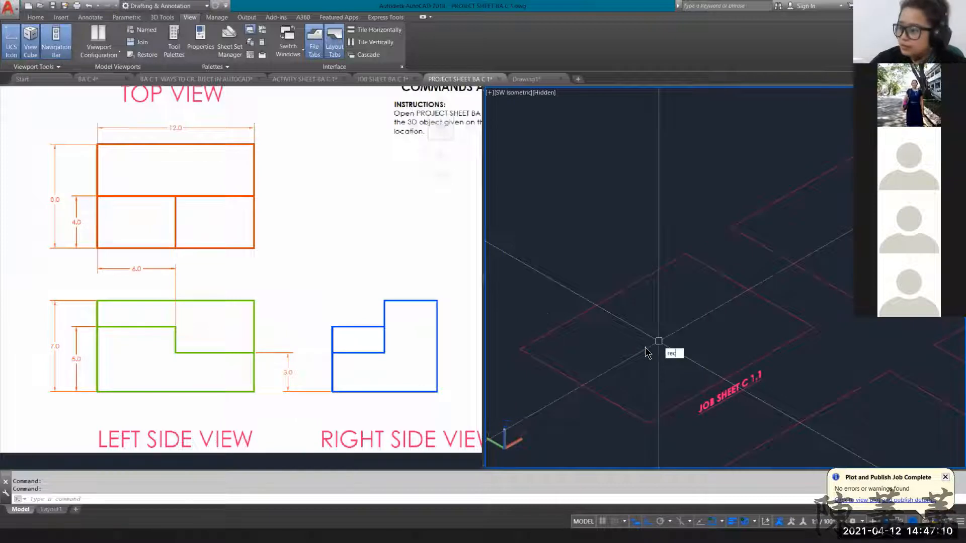
{"action": "key", "text": "Return"}
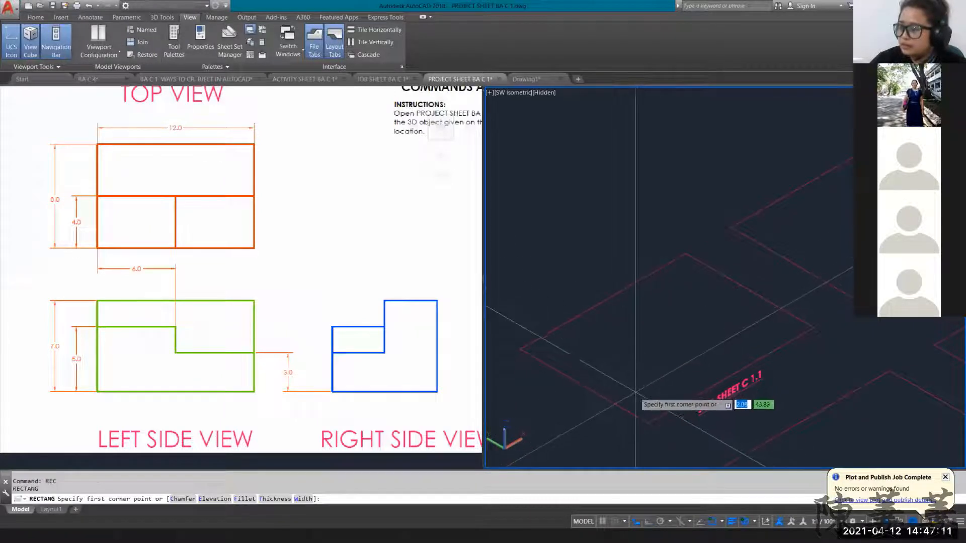
{"action": "left_click", "coordinate": [636, 391]}
{"action": "type", "text": "d"}
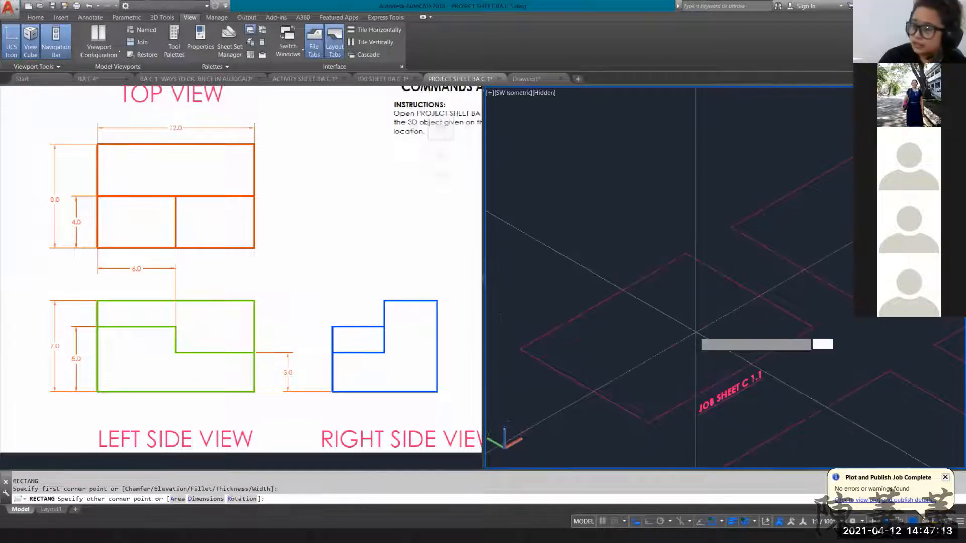
{"action": "key", "text": "Return"}
{"action": "key", "text": "Return"}
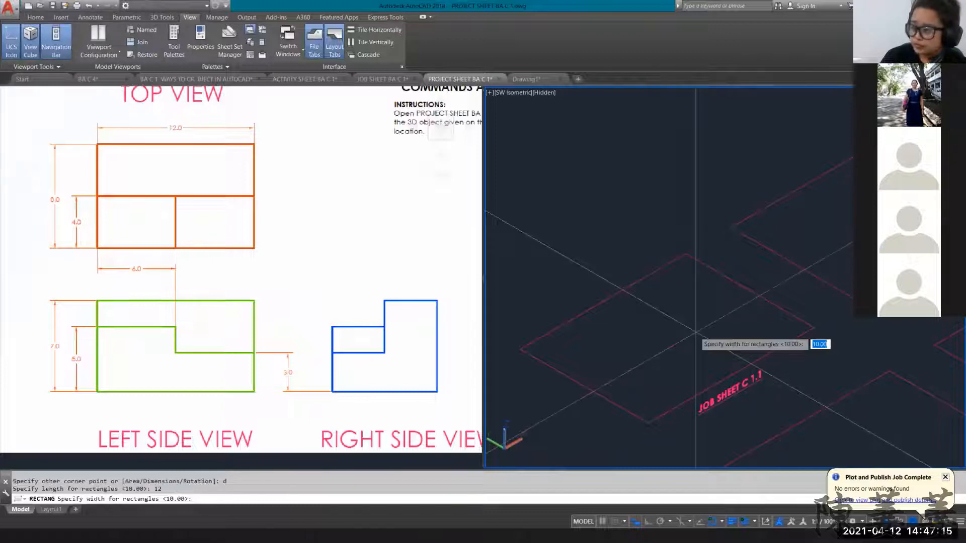
{"action": "type", "text": "8"}
{"action": "key", "text": "Return"}
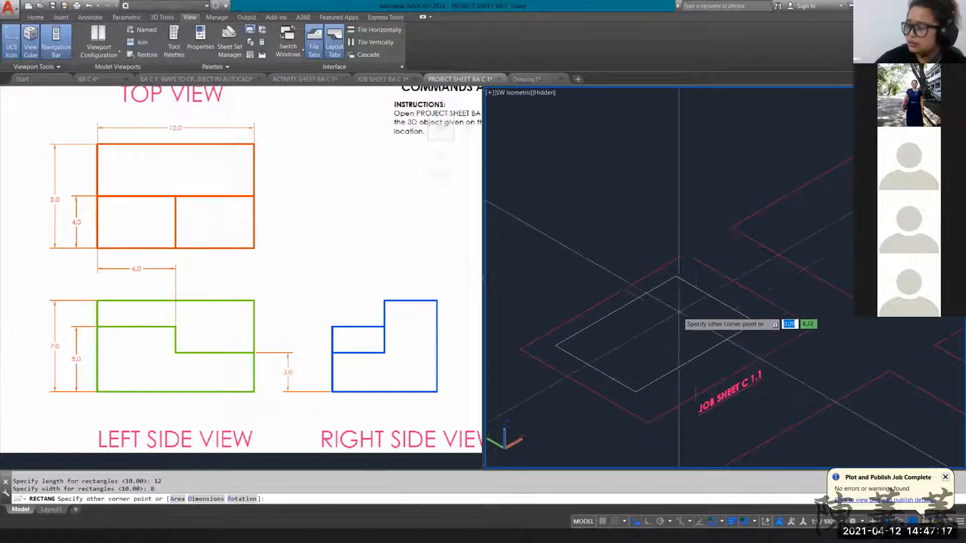
{"action": "left_click", "coordinate": [683, 311]}
Step: Draw a line joining the midpoints of the rectangle's two short sides
{"action": "type", "text": "l"}
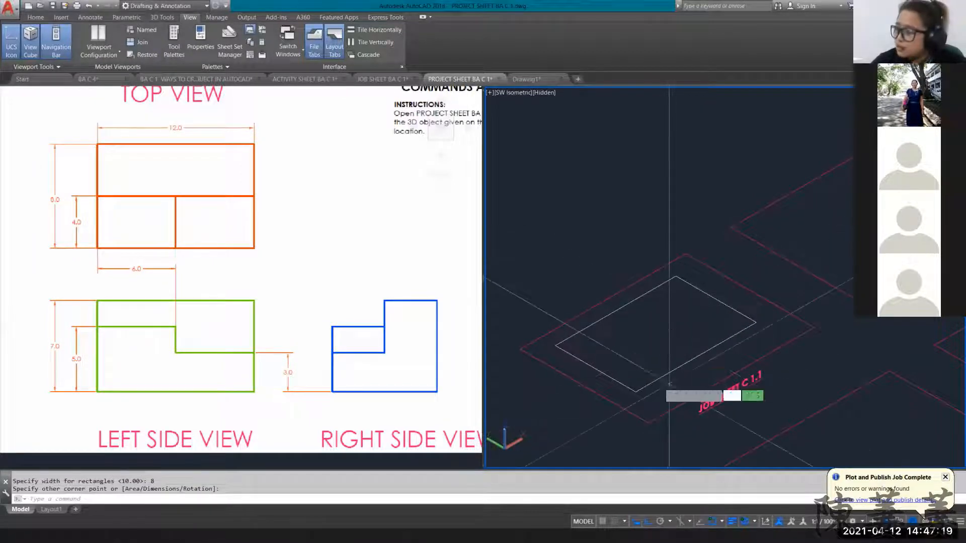
{"action": "key", "text": "Return"}
{"action": "left_click", "coordinate": [595, 370]}
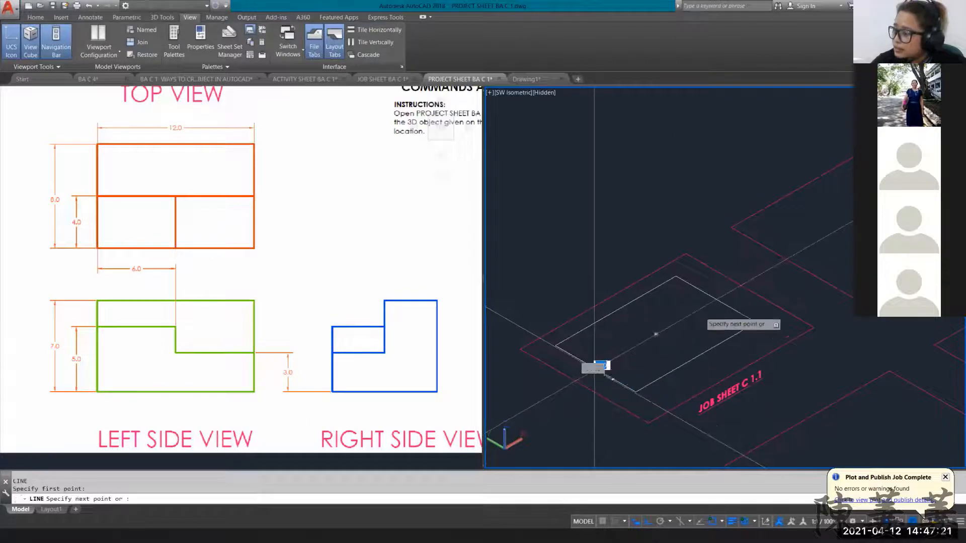
{"action": "left_click", "coordinate": [716, 301]}
{"action": "key", "text": "Return"}
Step: Draw a line from the middle of the dividing line to the midpoint of the rectangle's front long side
{"action": "key", "text": "Return"}
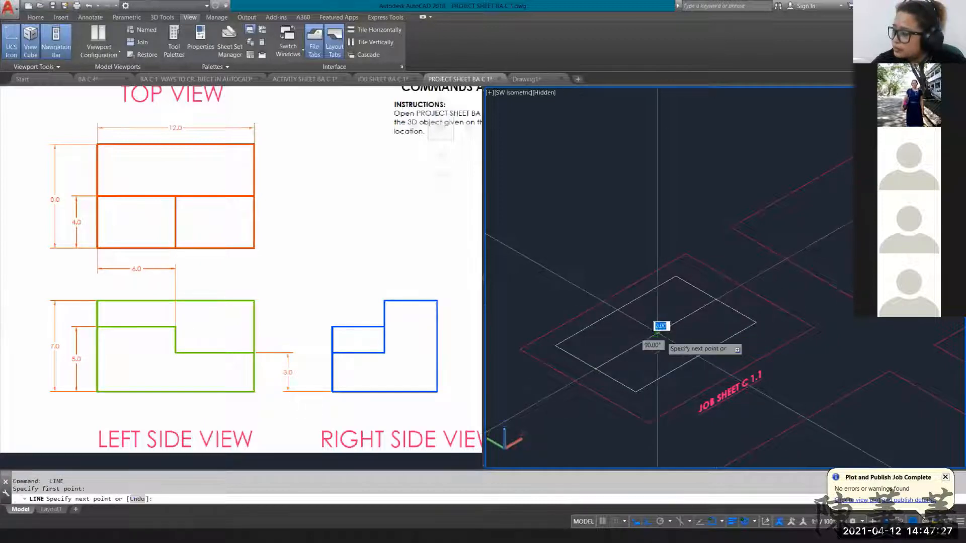
{"action": "left_click", "coordinate": [656, 334]}
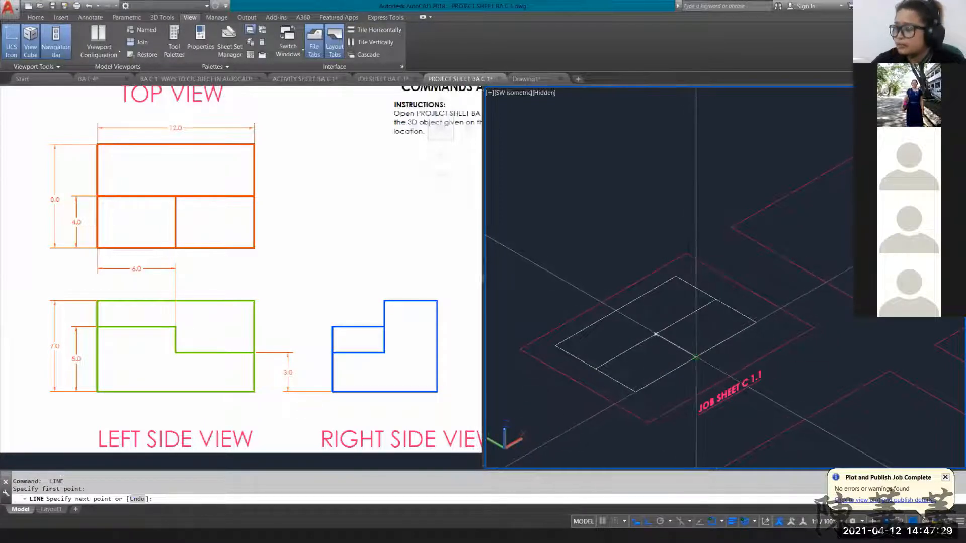
{"action": "left_click", "coordinate": [696, 357]}
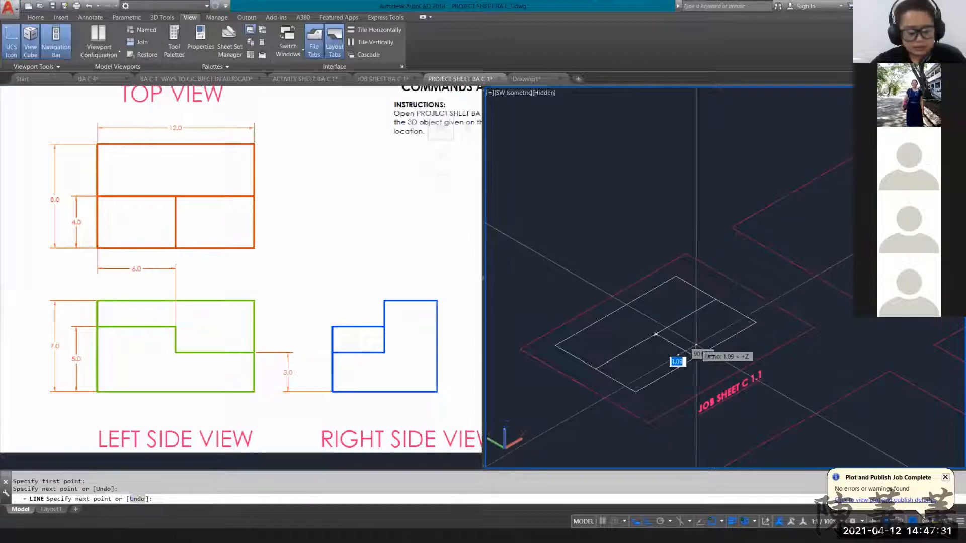
{"action": "key", "text": "Return"}
Step: Presspull the undivided rear half of the rectangle to a height of 7
{"action": "middle_click_drag", "start_coordinate": [664, 341], "coordinate": [694, 355]}
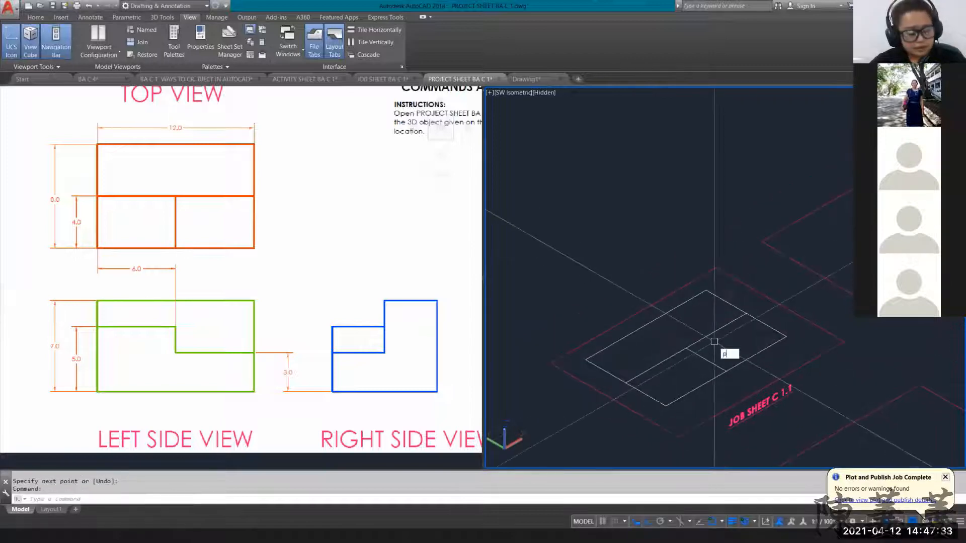
{"action": "key", "text": "ctrl+shift+e"}
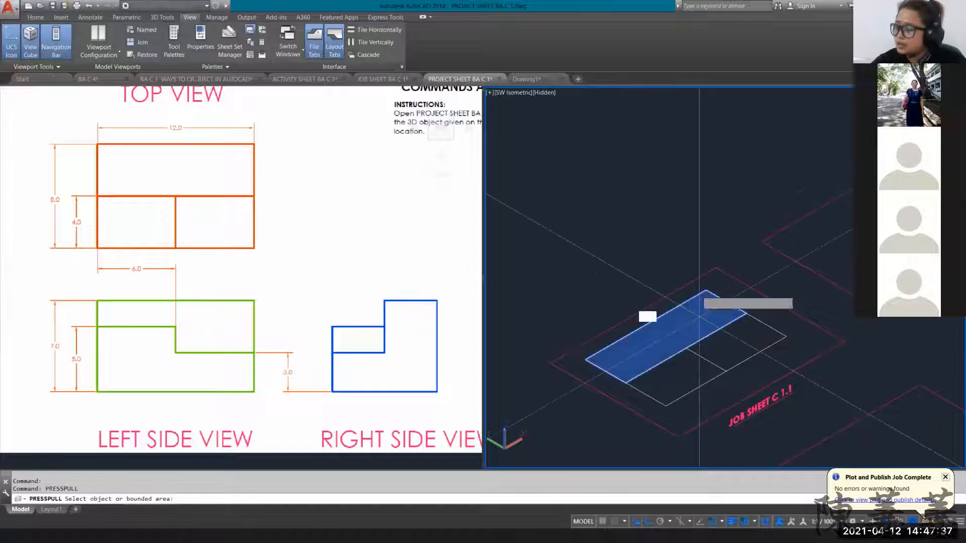
{"action": "left_click", "coordinate": [647, 317]}
{"action": "type", "text": "7"}
{"action": "key", "text": "Return"}
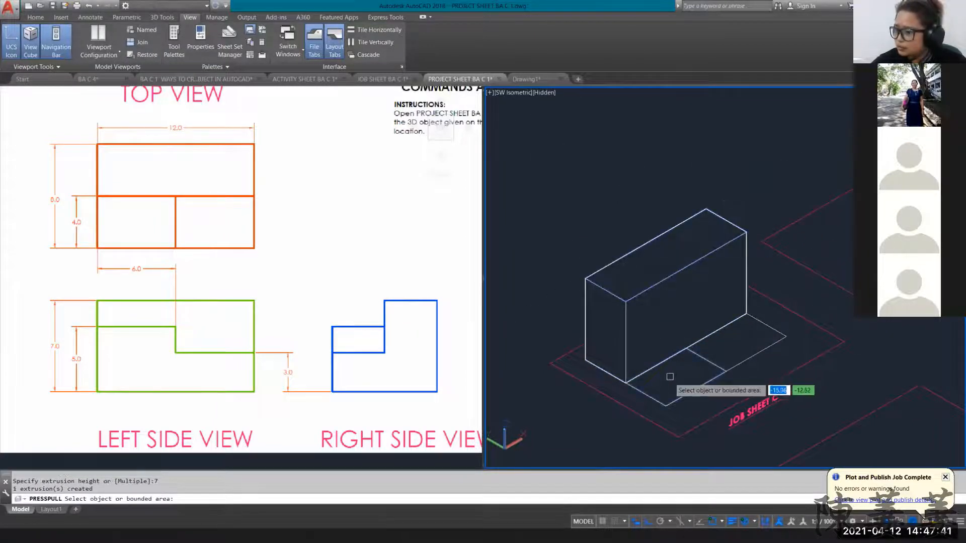
Step: Presspull the front-left area of the base to a height of 5 and the front-right area to a height of 3
{"action": "left_click", "coordinate": [658, 366]}
{"action": "type", "text": "5"}
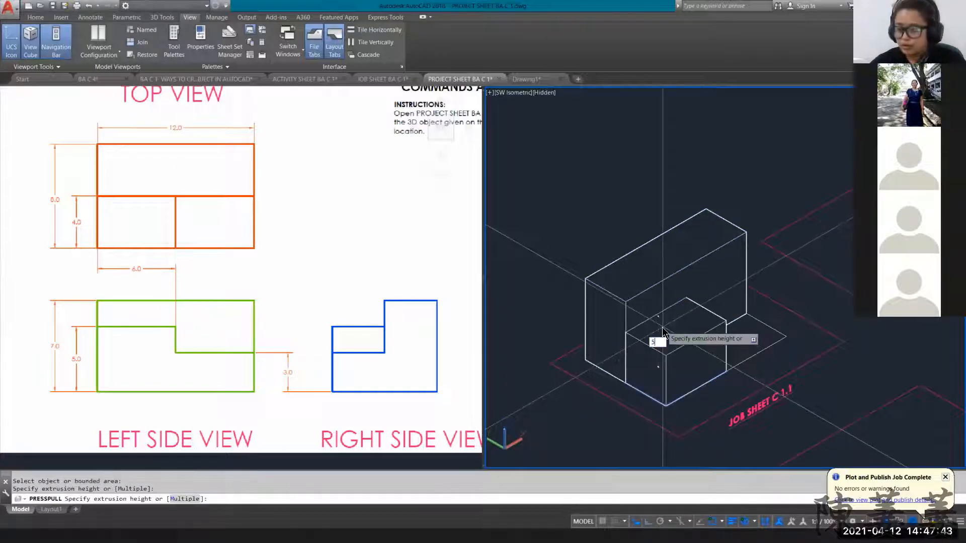
{"action": "key", "text": "Return"}
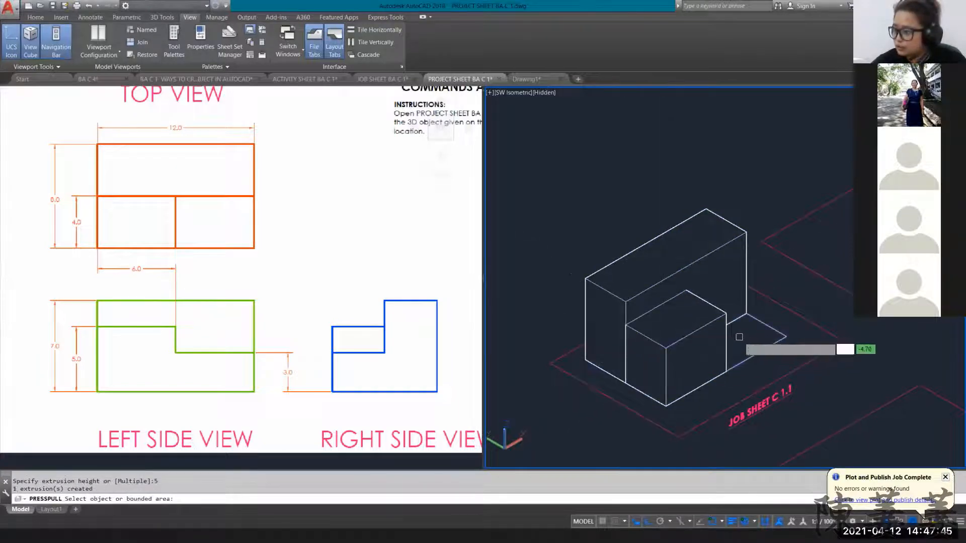
{"action": "left_click", "coordinate": [740, 339]}
{"action": "type", "text": "3"}
{"action": "key", "text": "Return"}
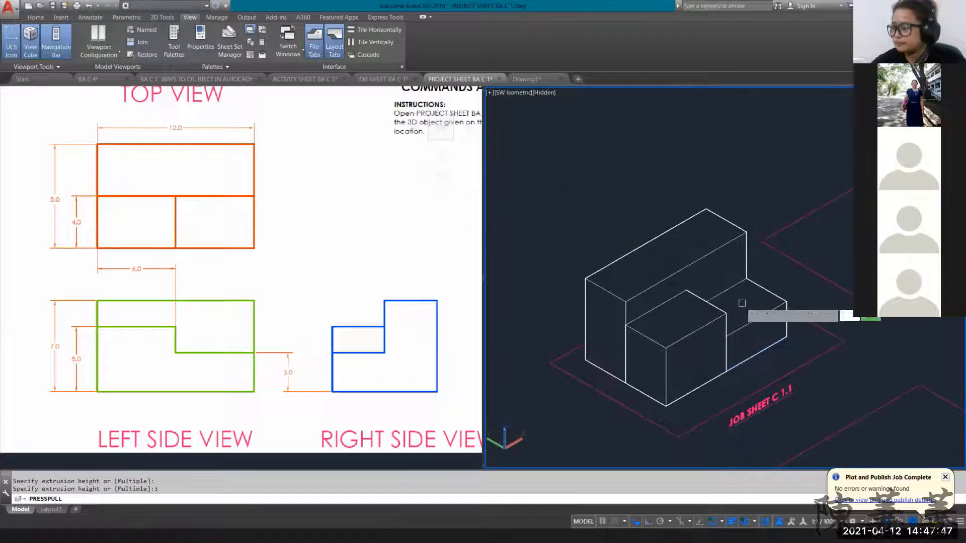
{"action": "key", "text": "Return"}
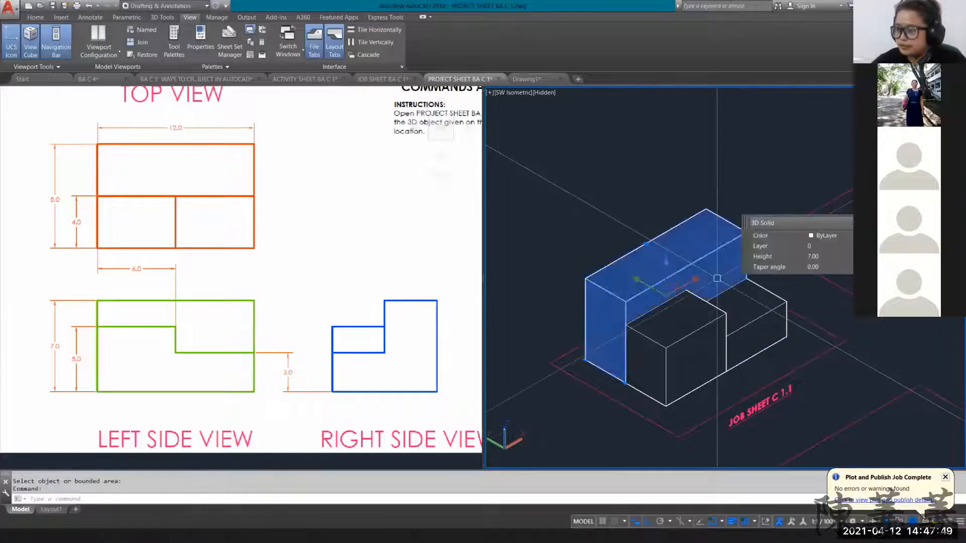
{"action": "key", "text": "Escape"}
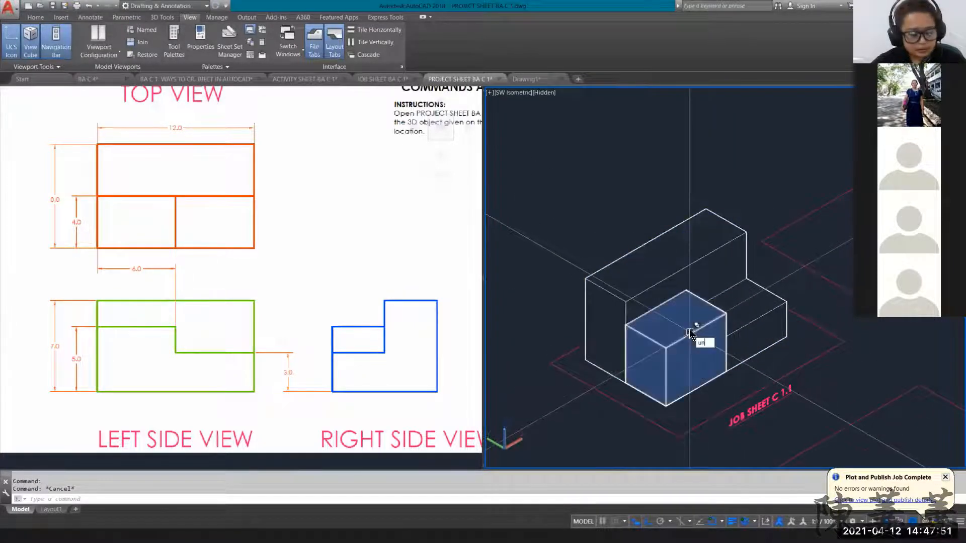
Step: Union the rear block and the two front blocks into one solid
{"action": "type", "text": "UNI"}
{"action": "key", "text": "Return"}
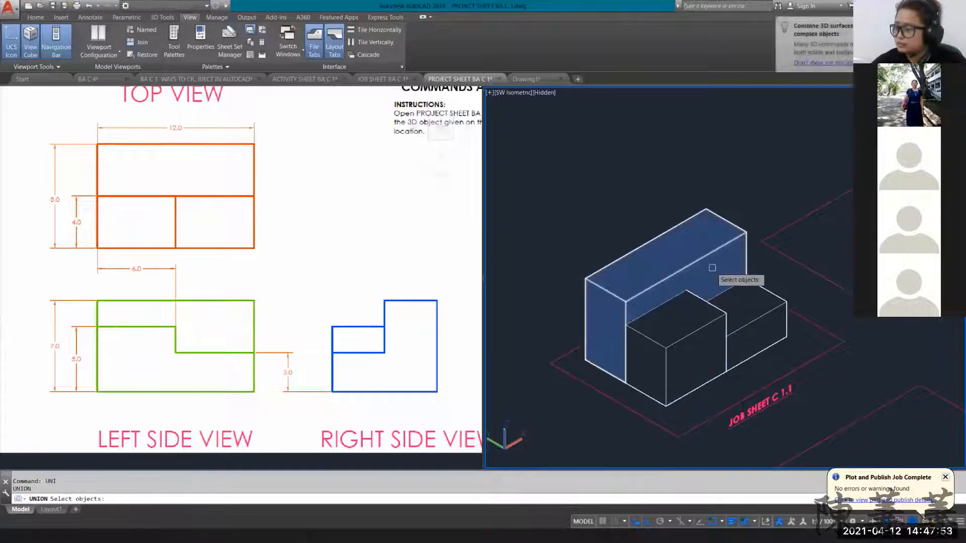
{"action": "left_click", "coordinate": [699, 321]}
{"action": "left_click", "coordinate": [750, 305]}
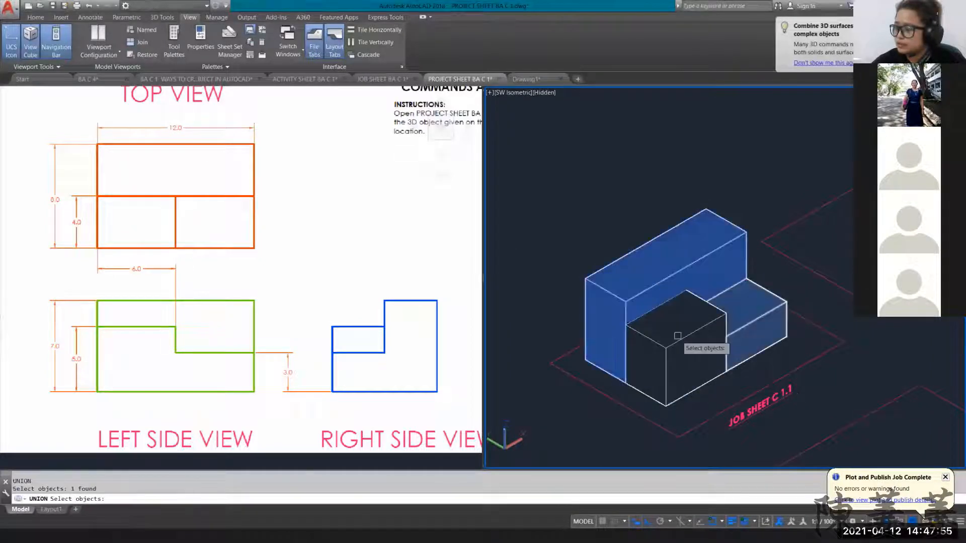
{"action": "left_click", "coordinate": [683, 388]}
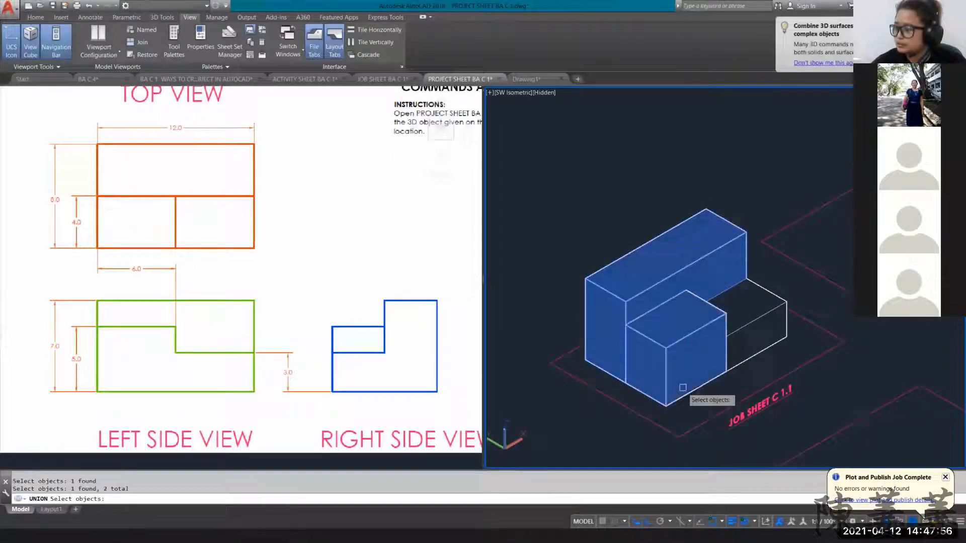
{"action": "left_click", "coordinate": [753, 340]}
{"action": "key", "text": "Return"}
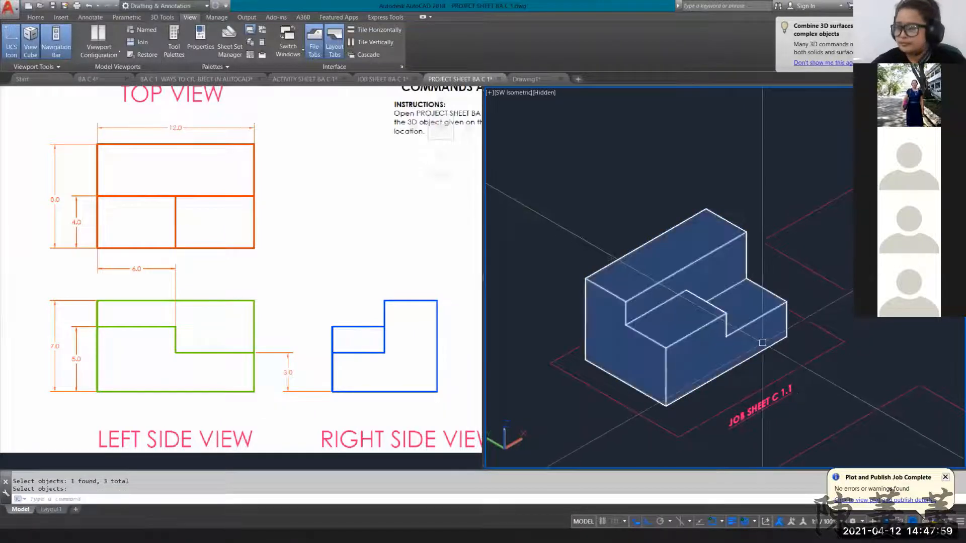
Step: Inspect the joined solid in the Top and Left views against the project sheet's drawings
{"action": "middle_click_drag", "start_coordinate": [761, 339], "coordinate": [726, 324], "text": "shift"}
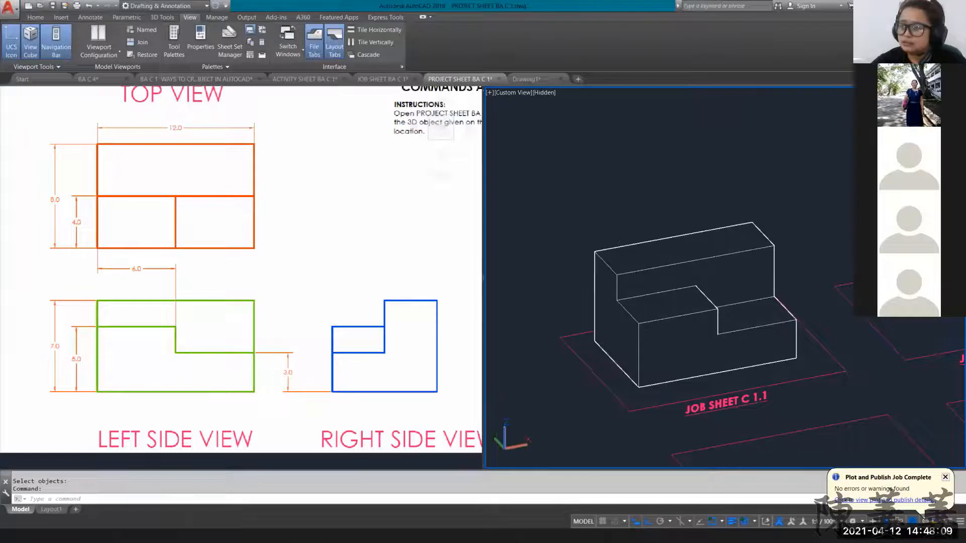
{"action": "left_click", "coordinate": [924, 121]}
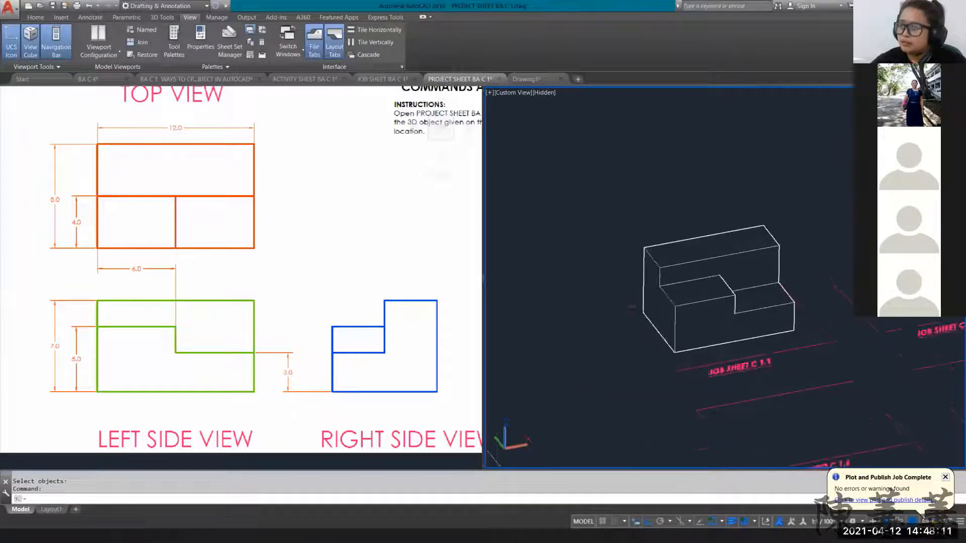
{"action": "scroll", "coordinate": [829, 235], "scroll_direction": "up", "scroll_amount": 5}
{"action": "scroll", "coordinate": [765, 250], "scroll_direction": "up", "scroll_amount": 5}
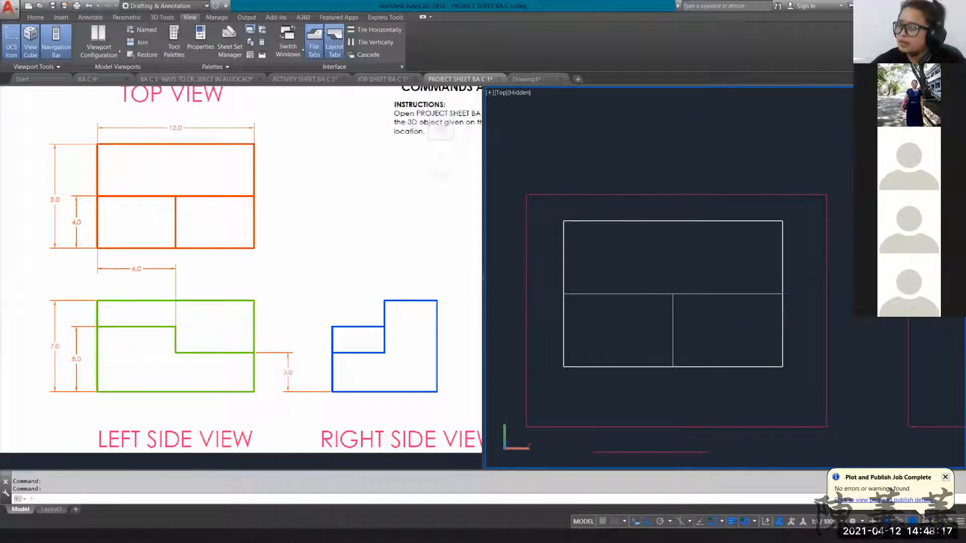
{"action": "left_click", "coordinate": [905, 127]}
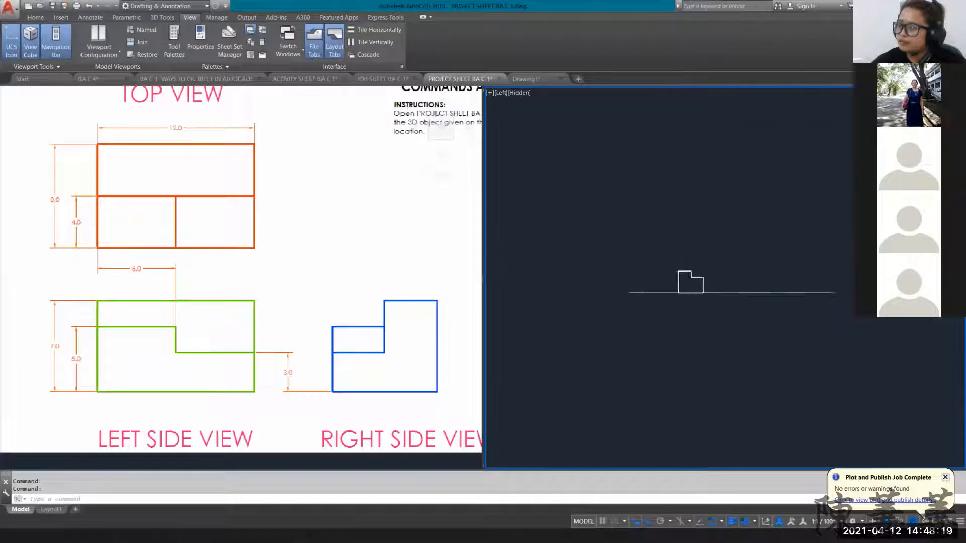
{"action": "scroll", "coordinate": [686, 270], "scroll_direction": "up", "scroll_amount": 8}
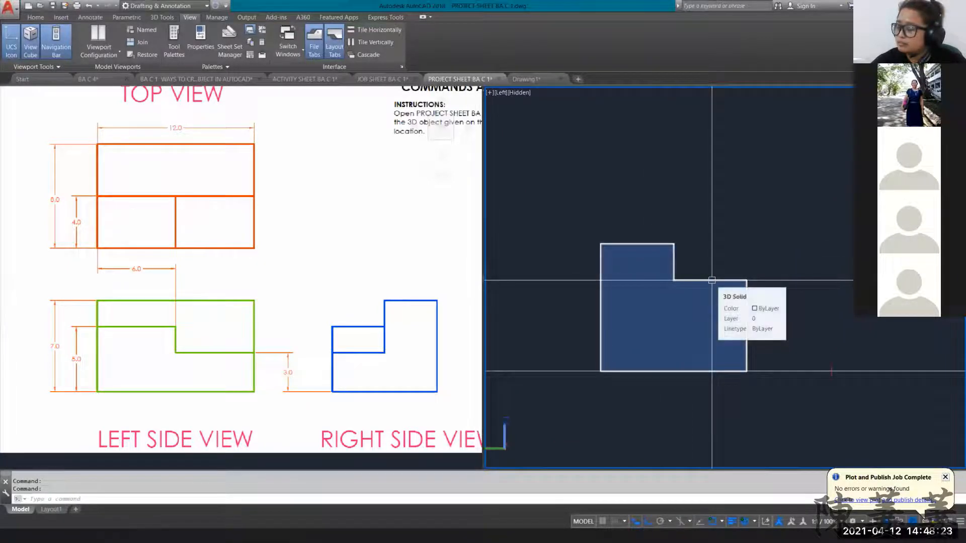
{"action": "scroll", "coordinate": [712, 280], "scroll_direction": "down", "scroll_amount": 6}
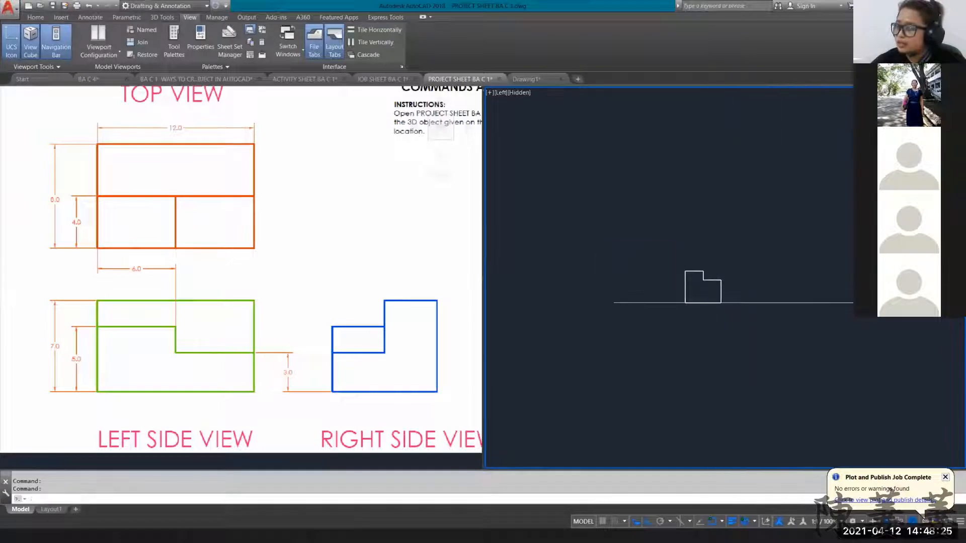
Step: Inspect the solid in the SE Isometric and Front views, comparing its stepped profile with the sheet's side views
{"action": "middle_click_drag", "start_coordinate": [714, 287], "coordinate": [654, 392], "text": "shift"}
{"action": "middle_click_drag", "start_coordinate": [767, 288], "coordinate": [766, 289], "text": "shift"}
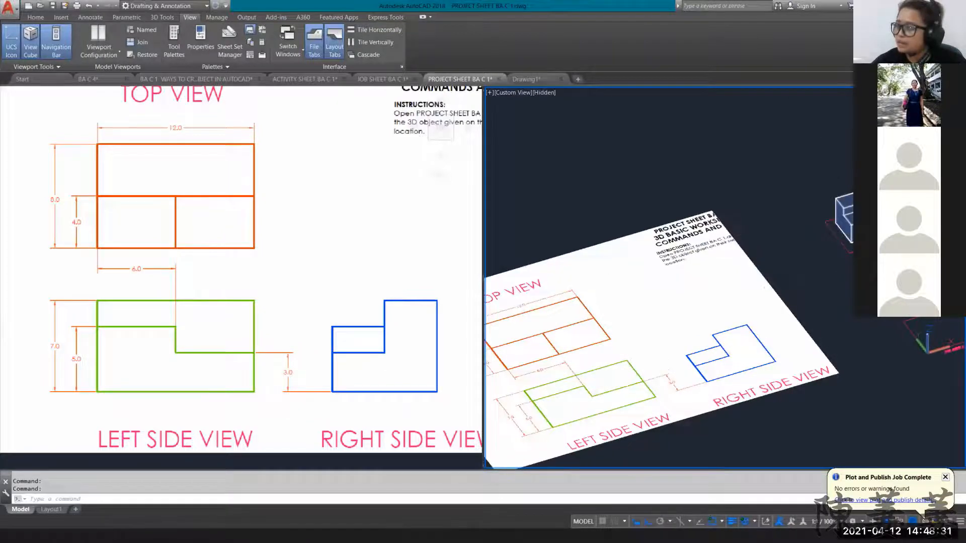
{"action": "left_click", "coordinate": [931, 128]}
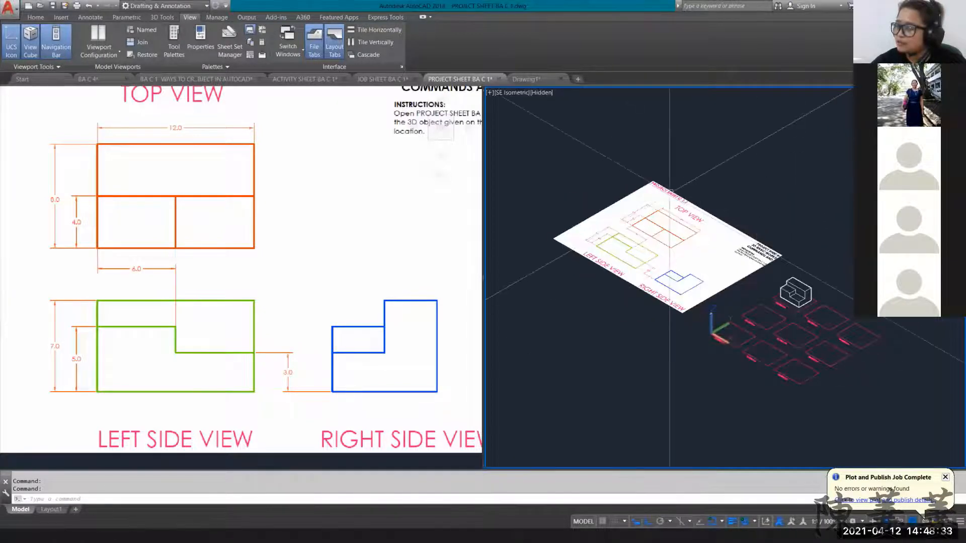
{"action": "scroll", "coordinate": [688, 240], "scroll_direction": "up", "scroll_amount": 6}
{"action": "scroll", "coordinate": [614, 324], "scroll_direction": "down", "scroll_amount": 2}
{"action": "scroll", "coordinate": [767, 265], "scroll_direction": "down", "scroll_amount": 6}
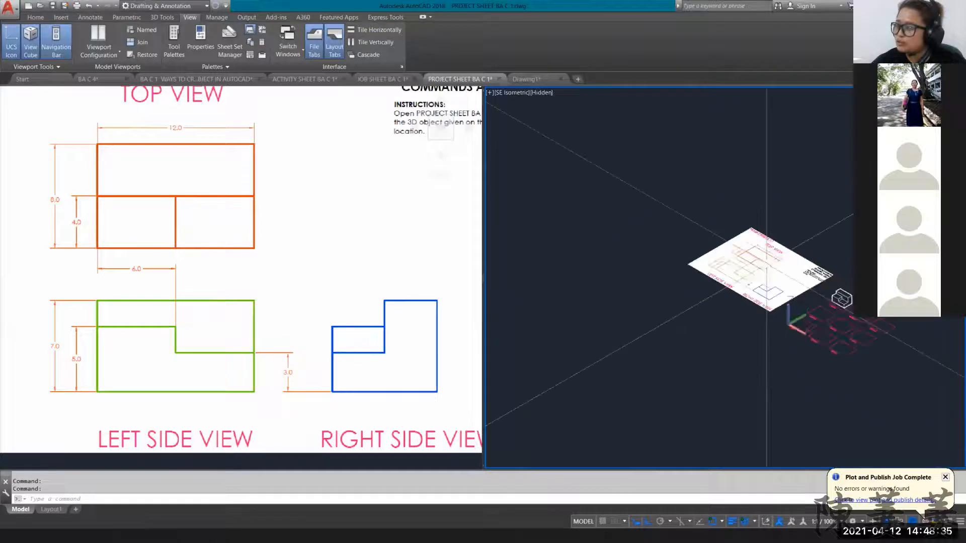
{"action": "scroll", "coordinate": [768, 265], "scroll_direction": "up", "scroll_amount": 3}
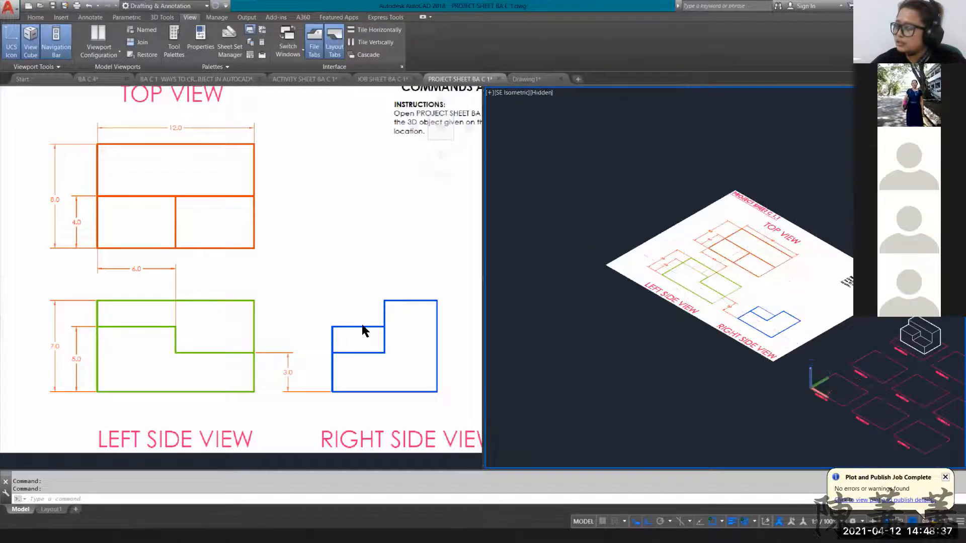
{"action": "scroll", "coordinate": [916, 341], "scroll_direction": "up", "scroll_amount": 5}
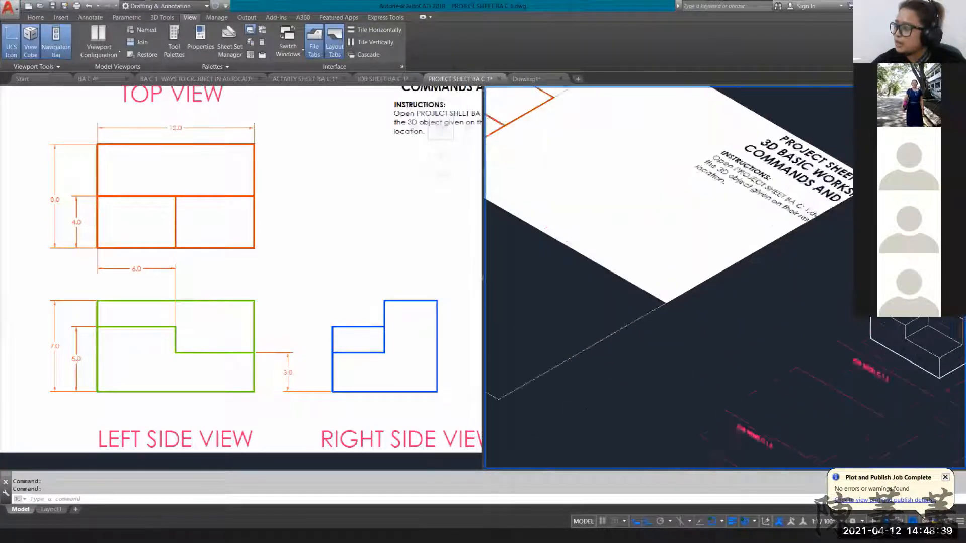
{"action": "scroll", "coordinate": [917, 347], "scroll_direction": "up", "scroll_amount": 2}
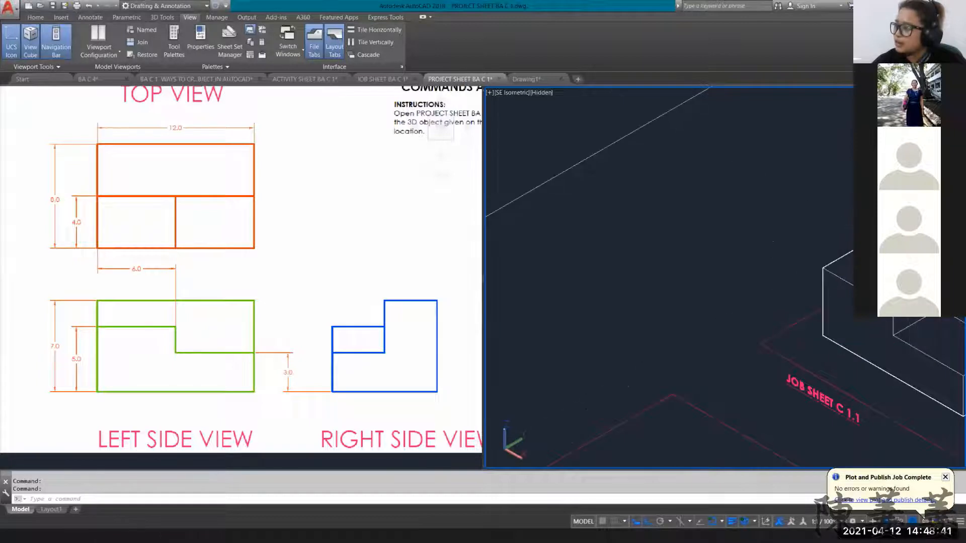
{"action": "left_click", "coordinate": [916, 134]}
{"action": "scroll", "coordinate": [796, 275], "scroll_direction": "up", "scroll_amount": 6}
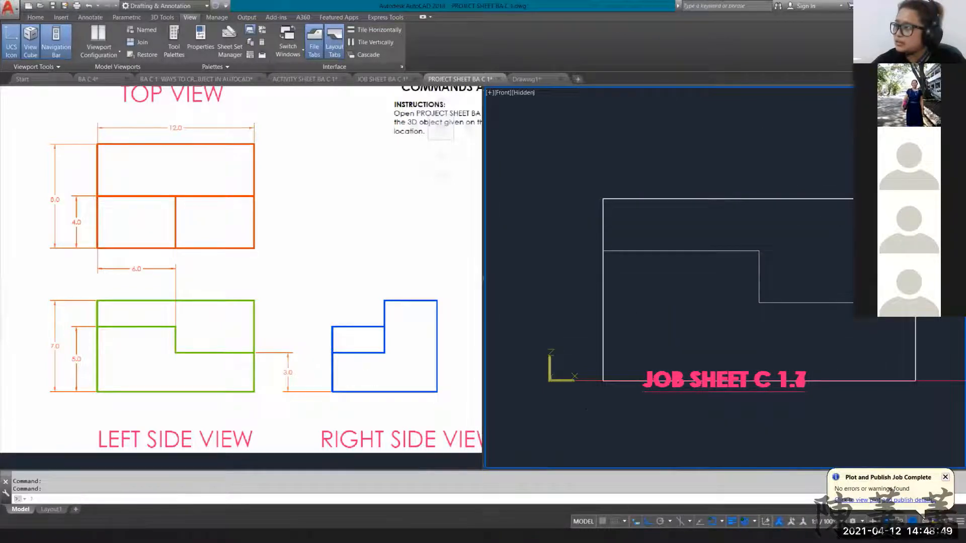
Step: Inspect the stepped solid in the Right view against the project sheet's right side view
{"action": "left_click", "coordinate": [945, 127]}
{"action": "scroll", "coordinate": [753, 280], "scroll_direction": "up", "scroll_amount": 7}
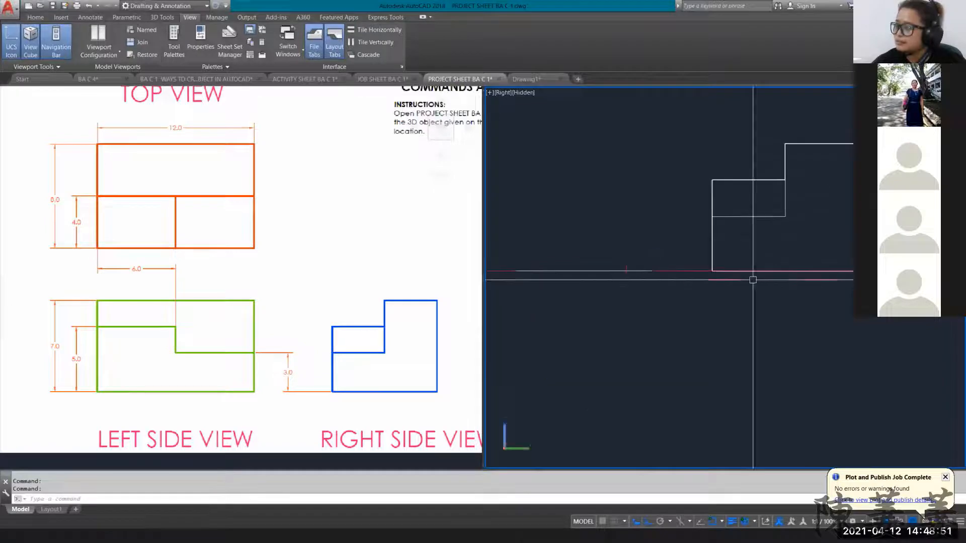
{"action": "middle_click_drag", "start_coordinate": [783, 245], "coordinate": [681, 314]}
{"action": "scroll", "coordinate": [696, 260], "scroll_direction": "up", "scroll_amount": 4}
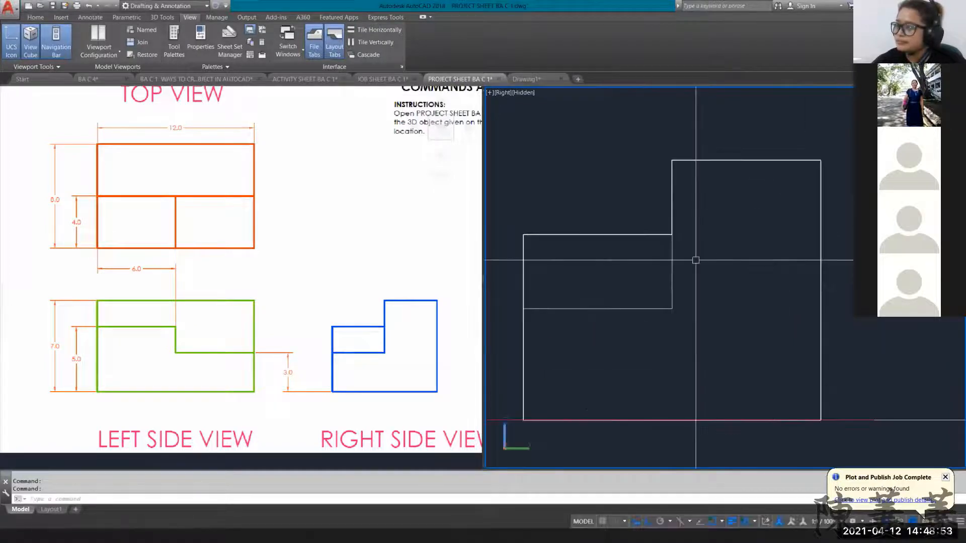
{"action": "scroll", "coordinate": [696, 260], "scroll_direction": "down", "scroll_amount": 2}
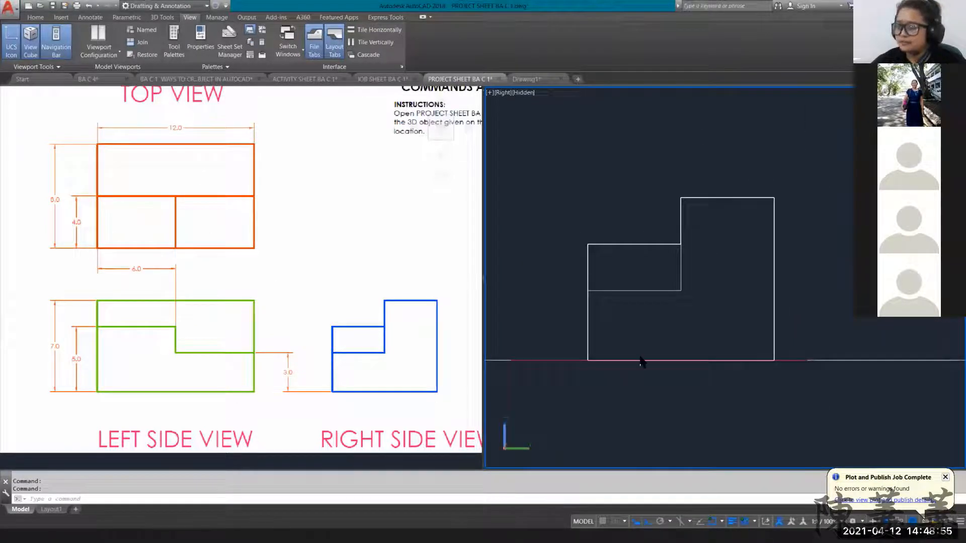
Step: Set the model viewport's visual style to X-Ray and display the stepped block in SE Isometric view
{"action": "left_click", "coordinate": [524, 93]}
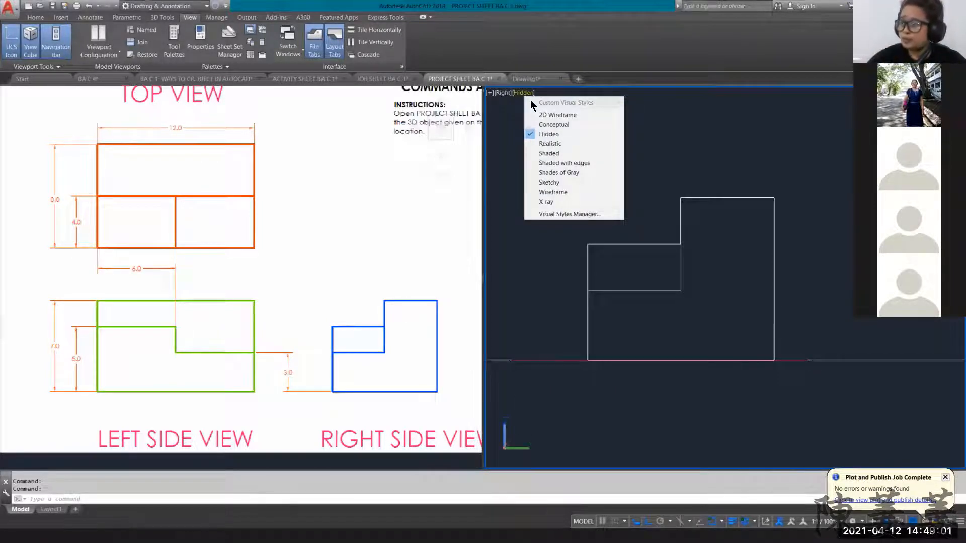
{"action": "left_click", "coordinate": [549, 202]}
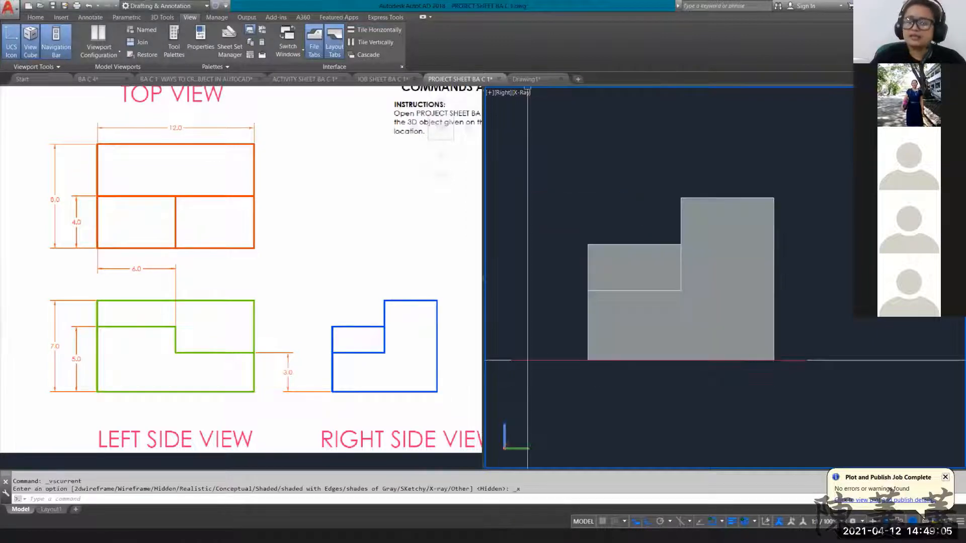
{"action": "scroll", "coordinate": [775, 196], "scroll_direction": "down", "scroll_amount": 3}
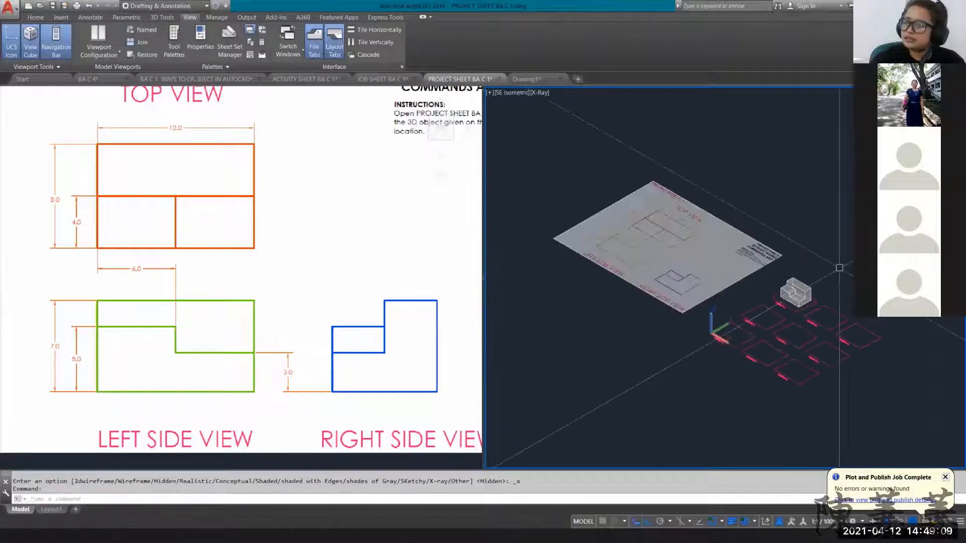
{"action": "middle_click_drag", "start_coordinate": [833, 275], "coordinate": [726, 305]}
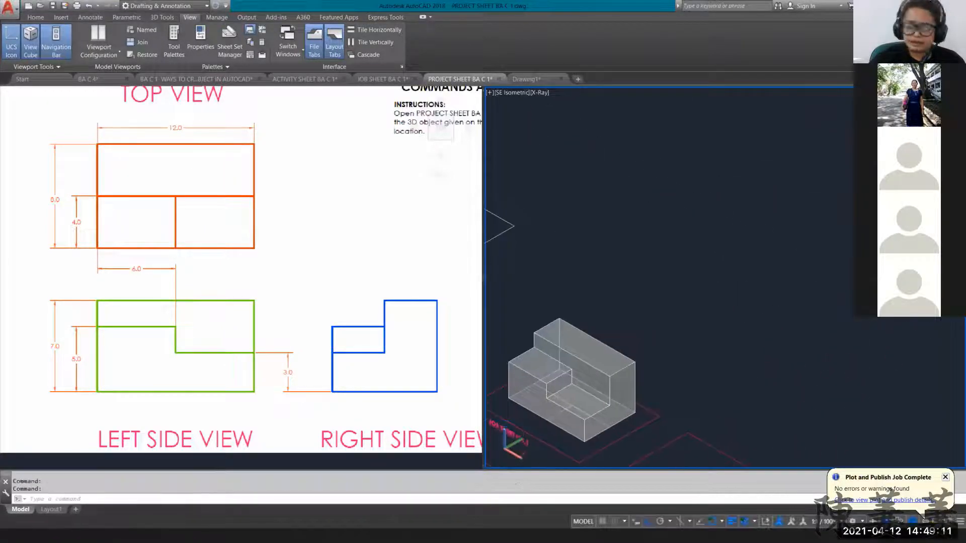
Step: Draw a freehand demonstration rectangle in the empty area beside the stepped block, larger than the block's base
{"action": "type", "text": "rec"}
{"action": "key", "text": "Return"}
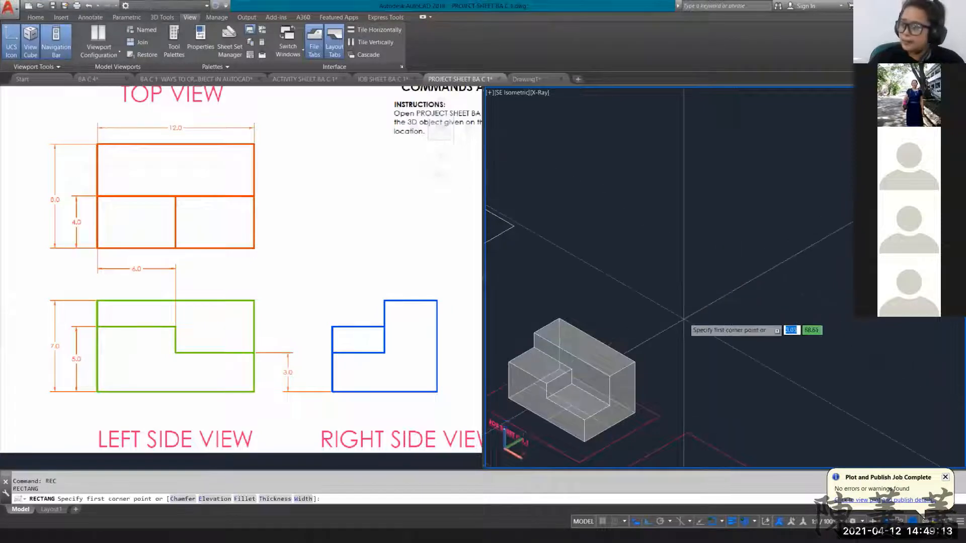
{"action": "left_click", "coordinate": [686, 317]}
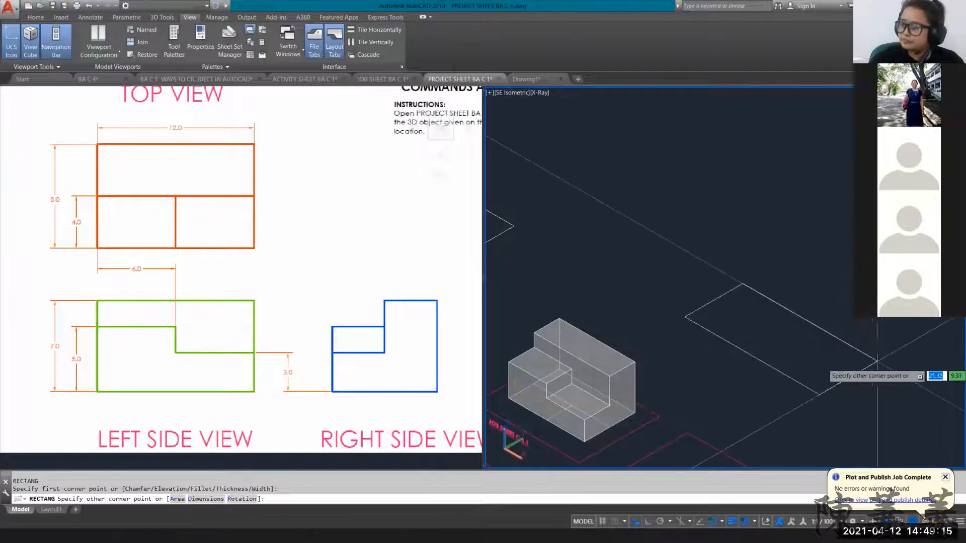
{"action": "left_click", "coordinate": [888, 347]}
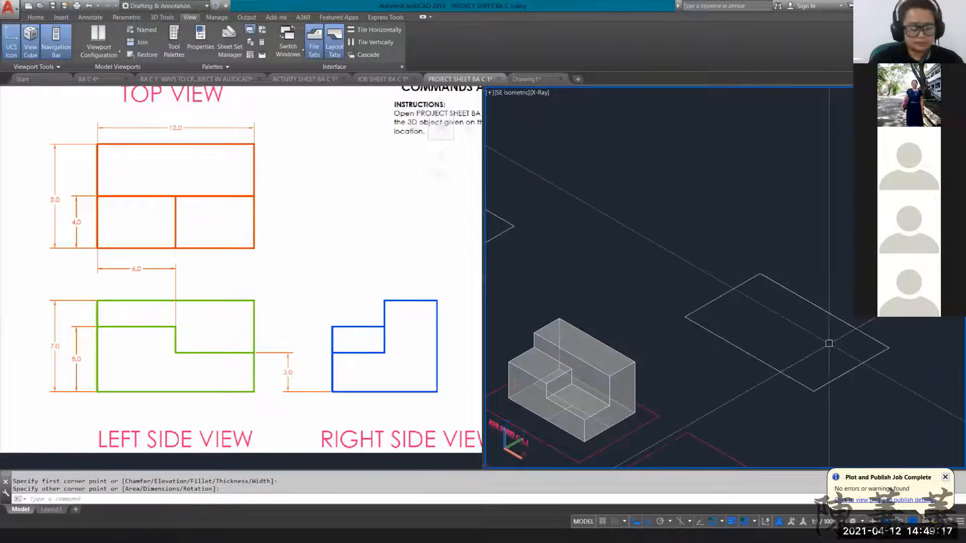
Step: Presspull the new rectangle upward into a solid box taller than the stepped block
{"action": "type", "text": "pres"}
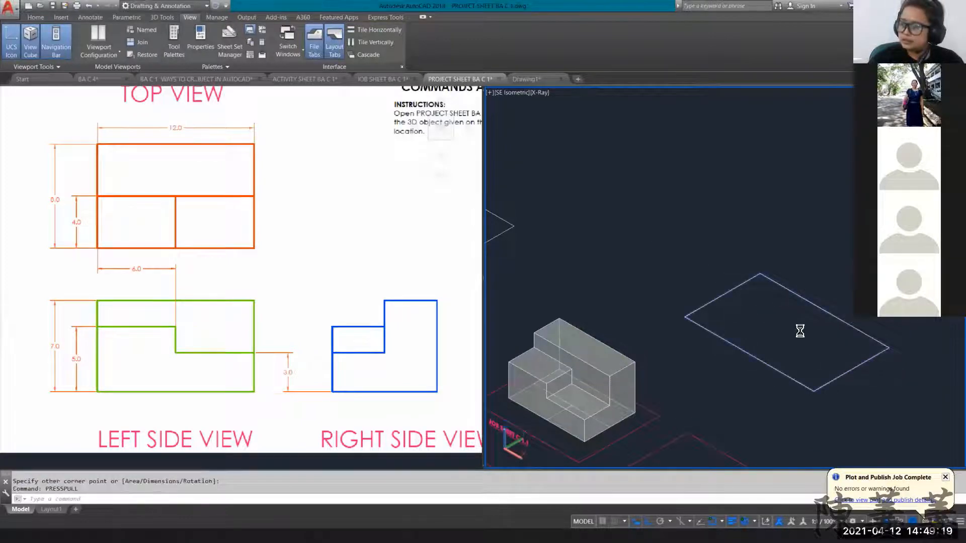
{"action": "key", "text": "Return"}
{"action": "left_click", "coordinate": [804, 322]}
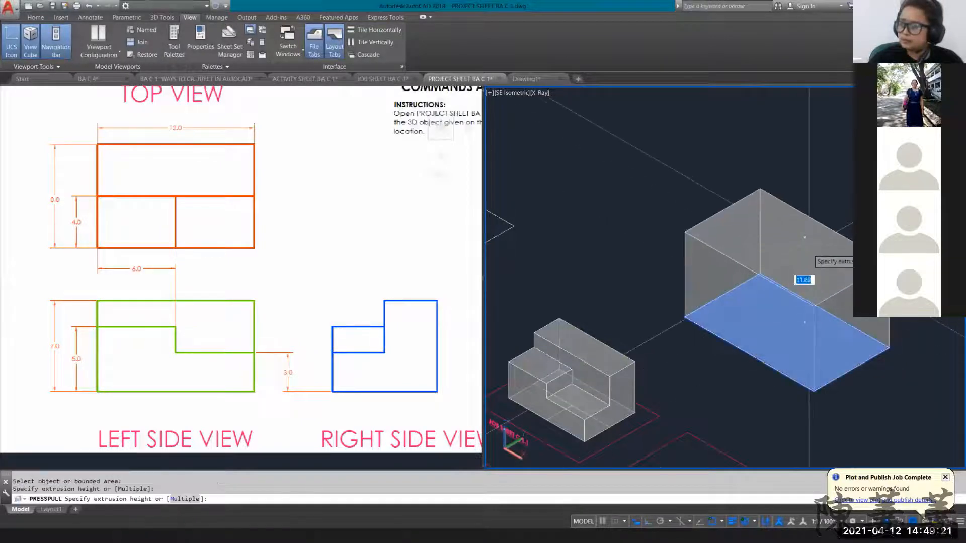
{"action": "left_click", "coordinate": [805, 251]}
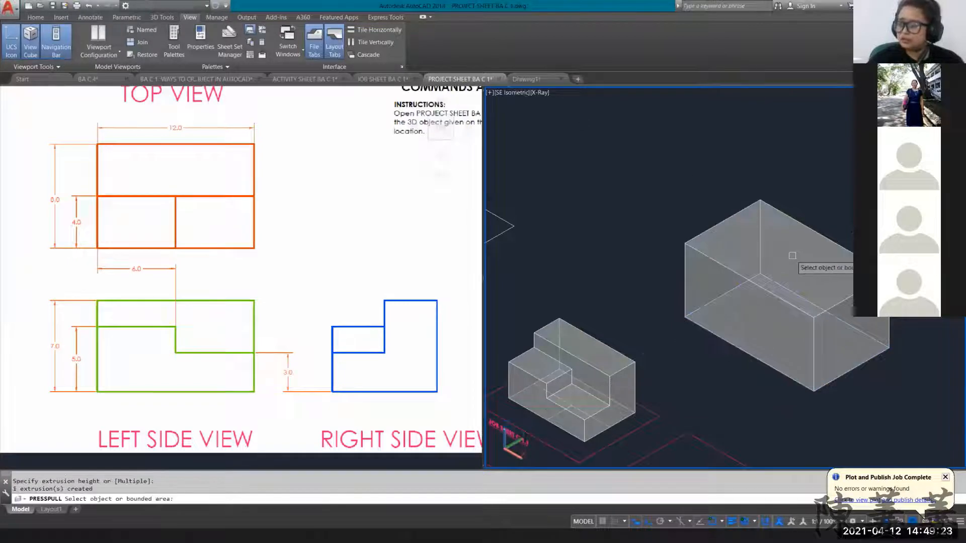
{"action": "key", "text": "Escape"}
Step: Draw a circle of radius 3 centred on the top face of the new box
{"action": "type", "text": "c"}
{"action": "key", "text": "Return"}
{"action": "scroll", "coordinate": [787, 261], "scroll_direction": "up", "scroll_amount": 2}
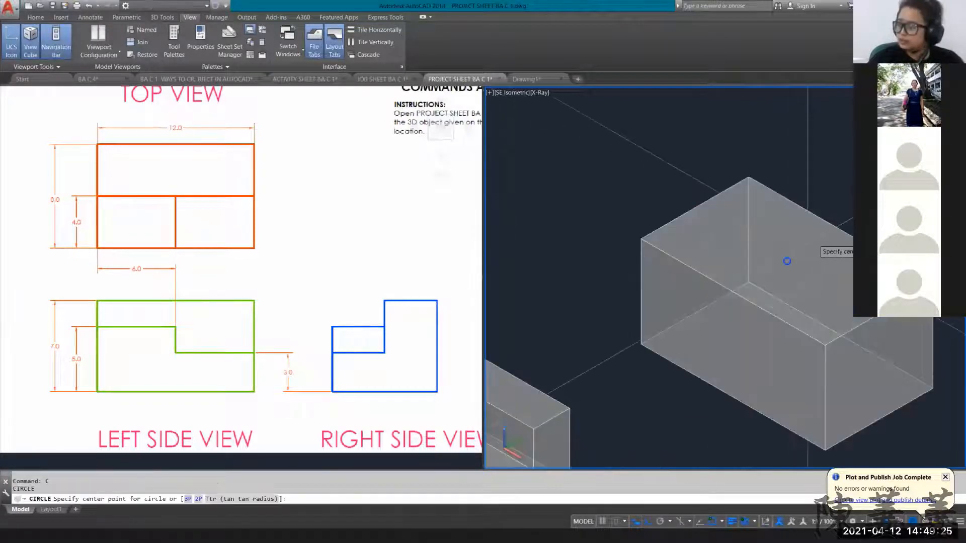
{"action": "left_click", "coordinate": [786, 262]}
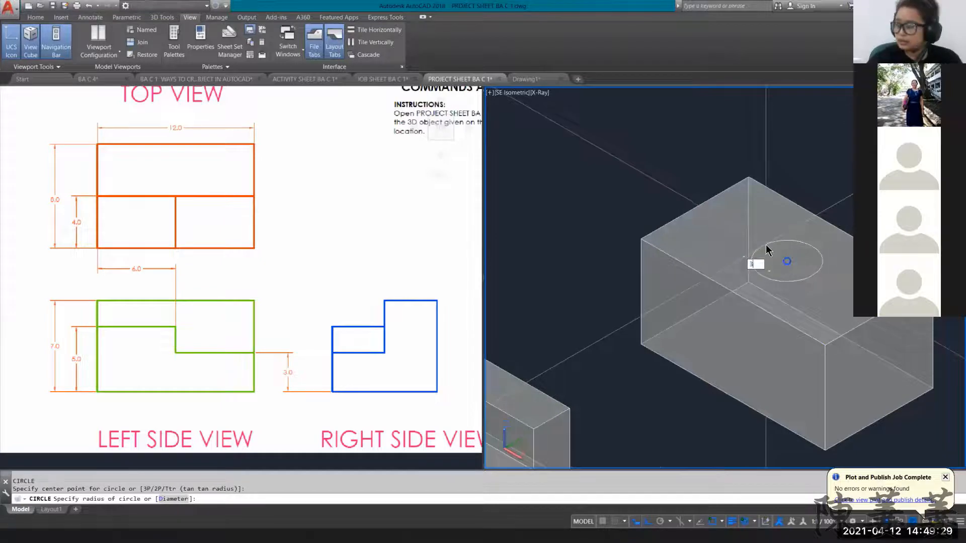
{"action": "type", "text": "3"}
{"action": "key", "text": "Return"}
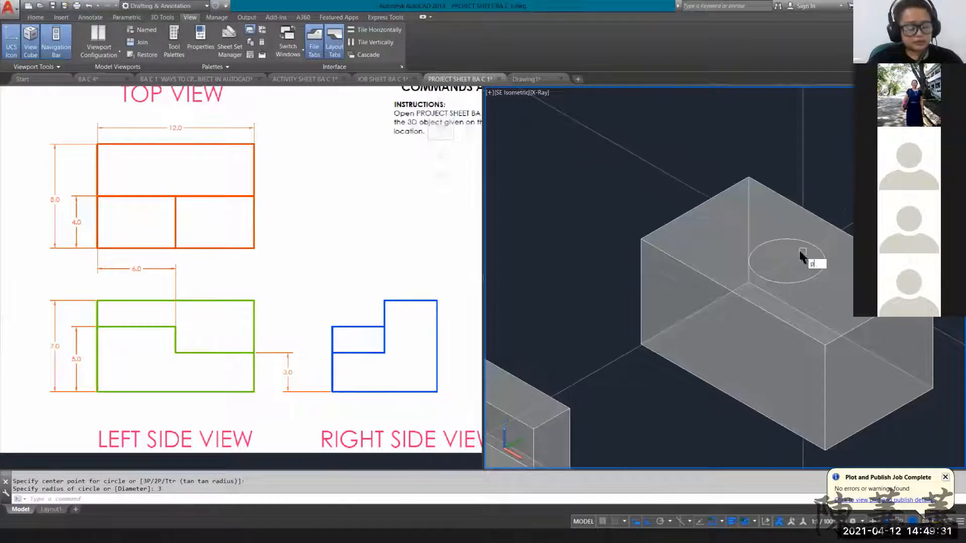
Step: Presspull the circle down through the full height of the box to cut a round hole
{"action": "type", "text": "presspull"}
{"action": "key", "text": "Return"}
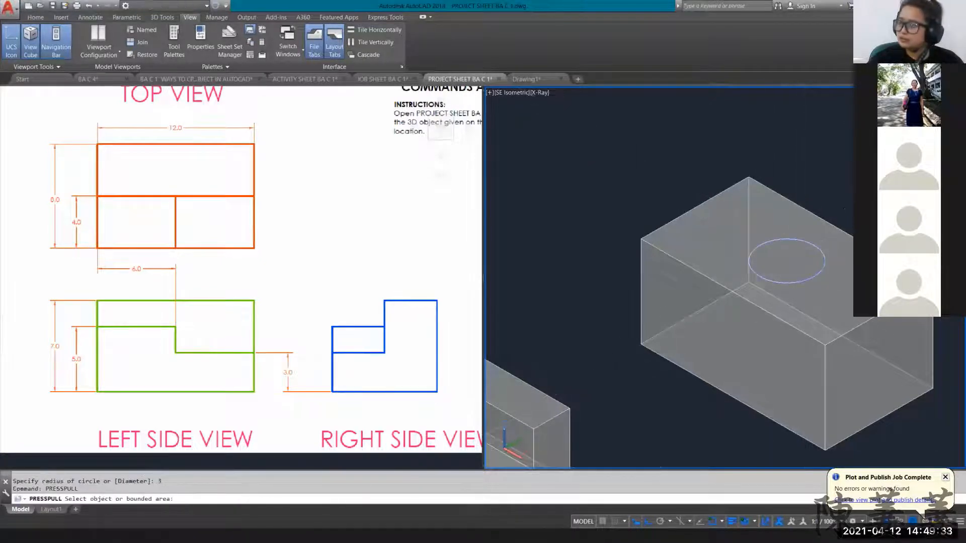
{"action": "left_click", "coordinate": [787, 262]}
{"action": "left_click", "coordinate": [752, 427]}
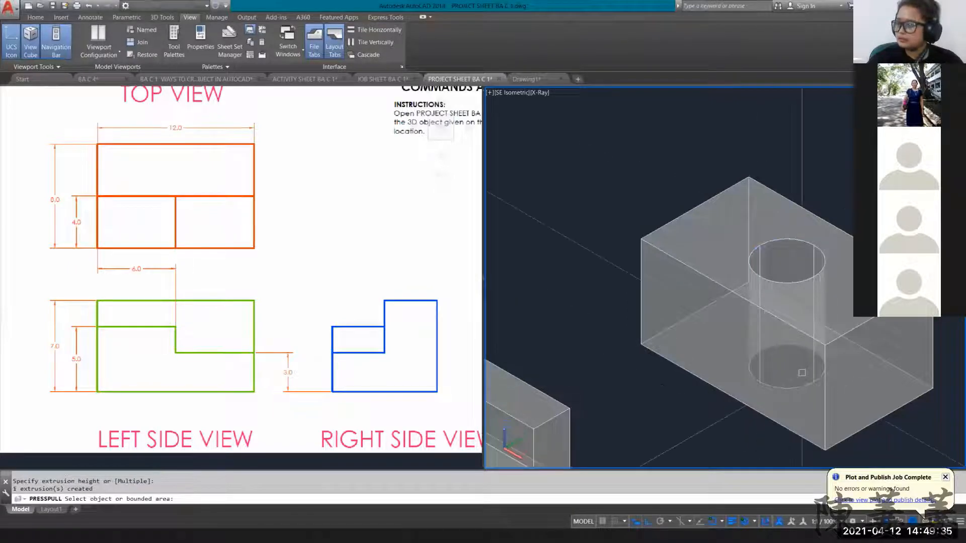
{"action": "scroll", "coordinate": [835, 277], "scroll_direction": "down", "scroll_amount": 2}
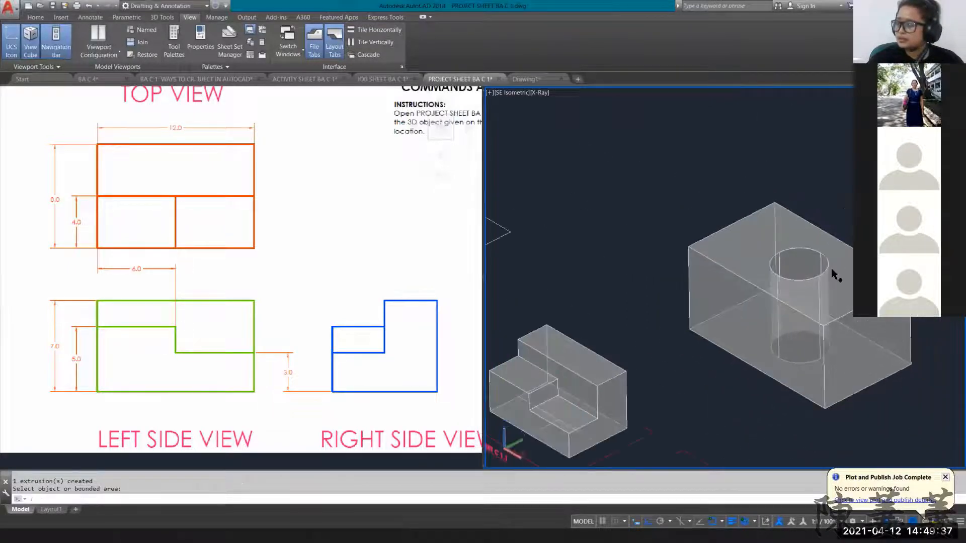
Step: Examine the box in the Right view to see how its hole's edges appear in X-Ray
{"action": "left_click", "coordinate": [932, 135]}
{"action": "key", "text": "Return"}
{"action": "scroll", "coordinate": [801, 276], "scroll_direction": "up", "scroll_amount": 14}
{"action": "scroll", "coordinate": [774, 271], "scroll_direction": "up", "scroll_amount": 2}
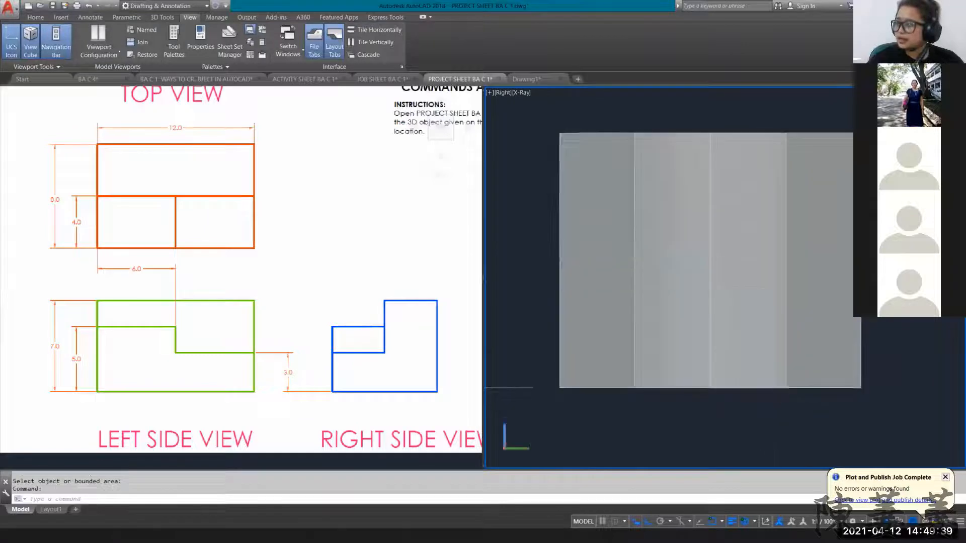
{"action": "middle_click_drag", "start_coordinate": [777, 267], "coordinate": [778, 328]}
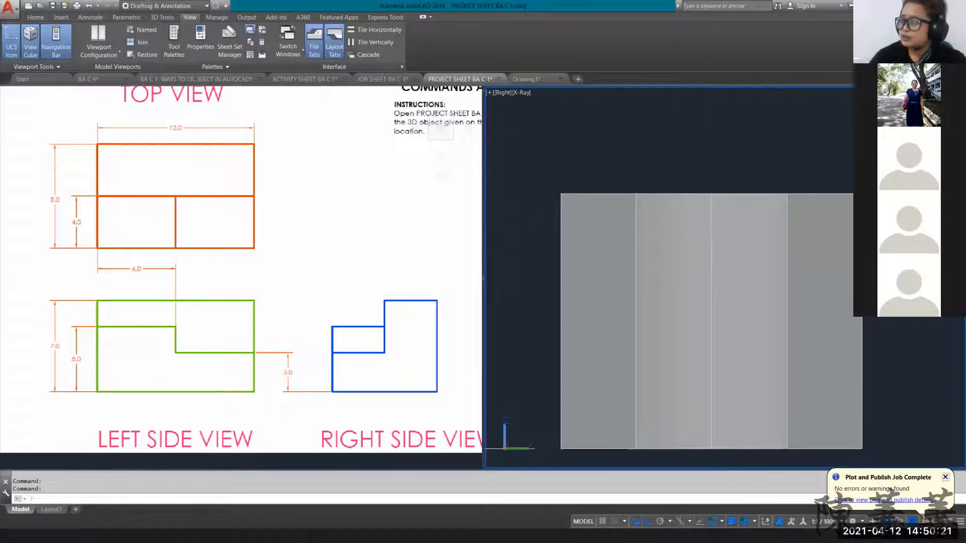
Step: Inspect the stepped block in the SE and SW Isometric views, ending on an SE Isometric close-up
{"action": "left_click", "coordinate": [915, 116]}
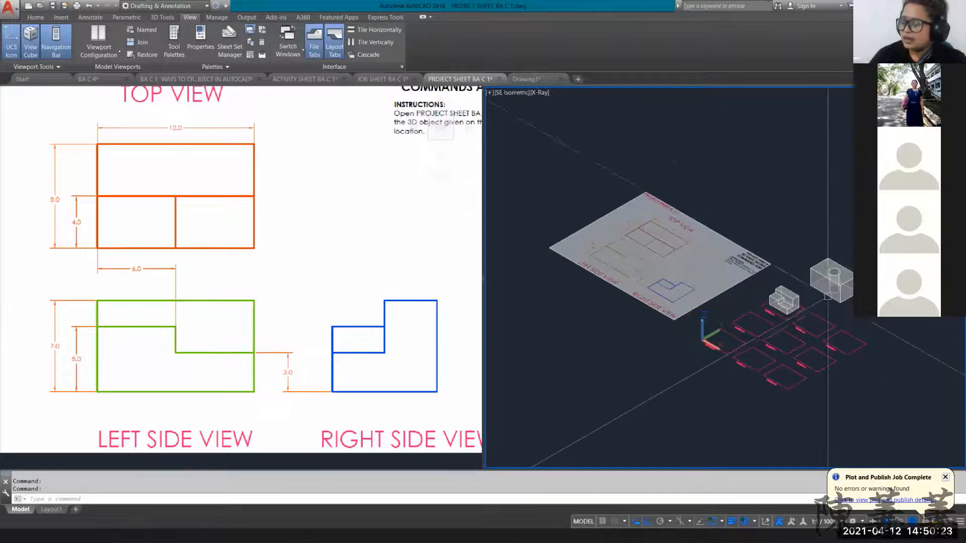
{"action": "scroll", "coordinate": [828, 297], "scroll_direction": "up", "scroll_amount": 6}
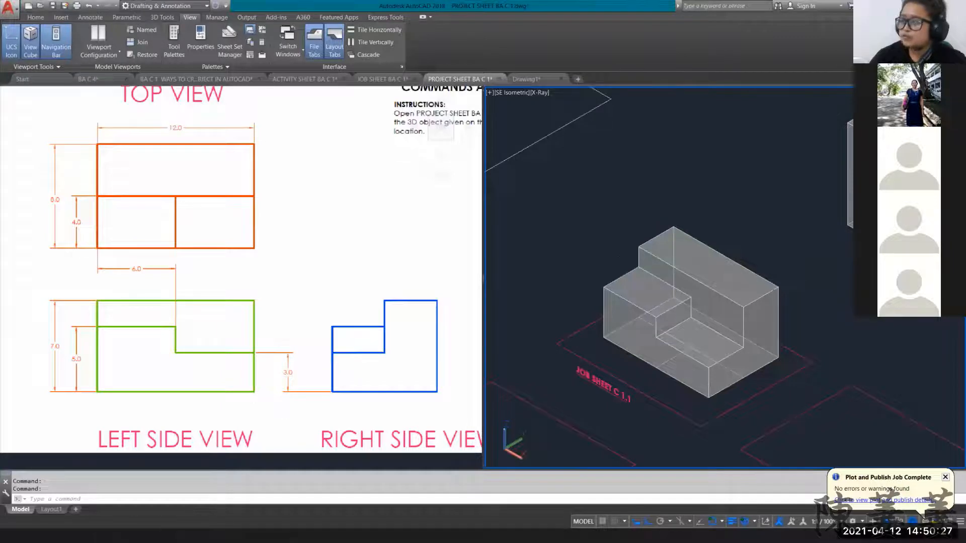
{"action": "left_click", "coordinate": [896, 132]}
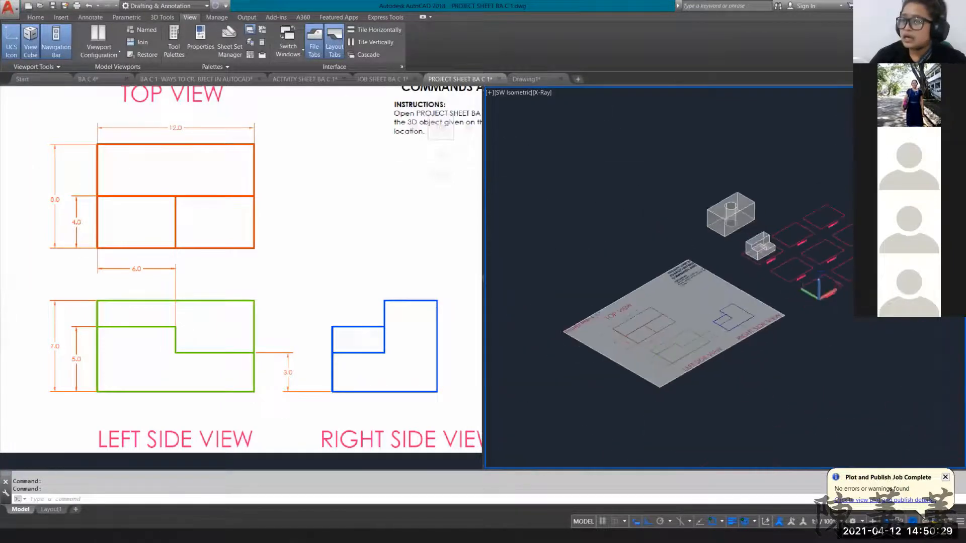
{"action": "scroll", "coordinate": [763, 242], "scroll_direction": "up", "scroll_amount": 9}
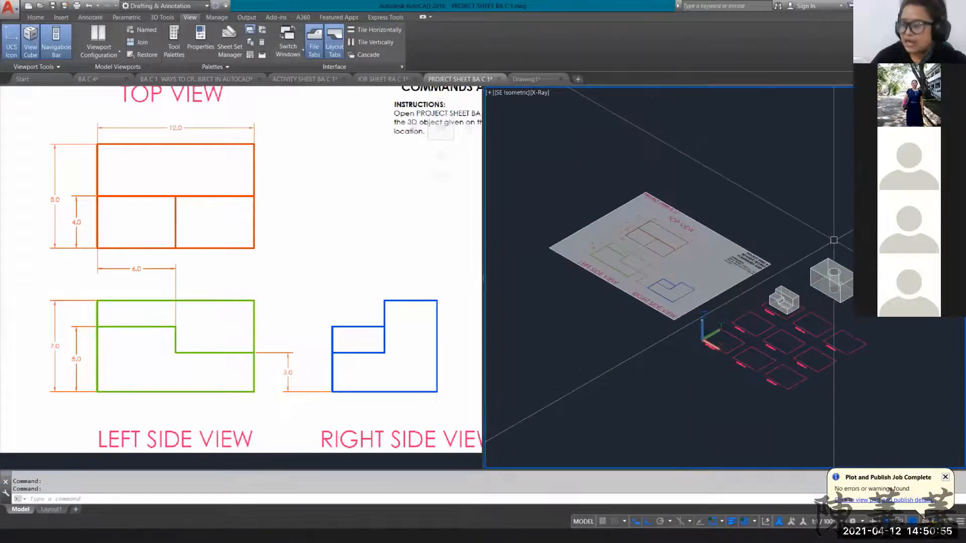
{"action": "scroll", "coordinate": [785, 301], "scroll_direction": "up", "scroll_amount": 10}
{"action": "middle_click_drag", "start_coordinate": [649, 418], "coordinate": [641, 307]}
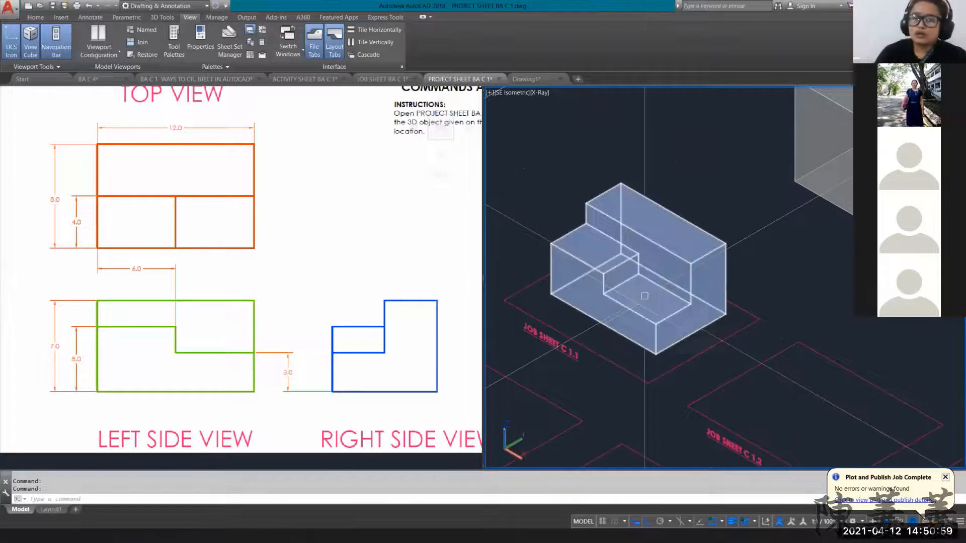